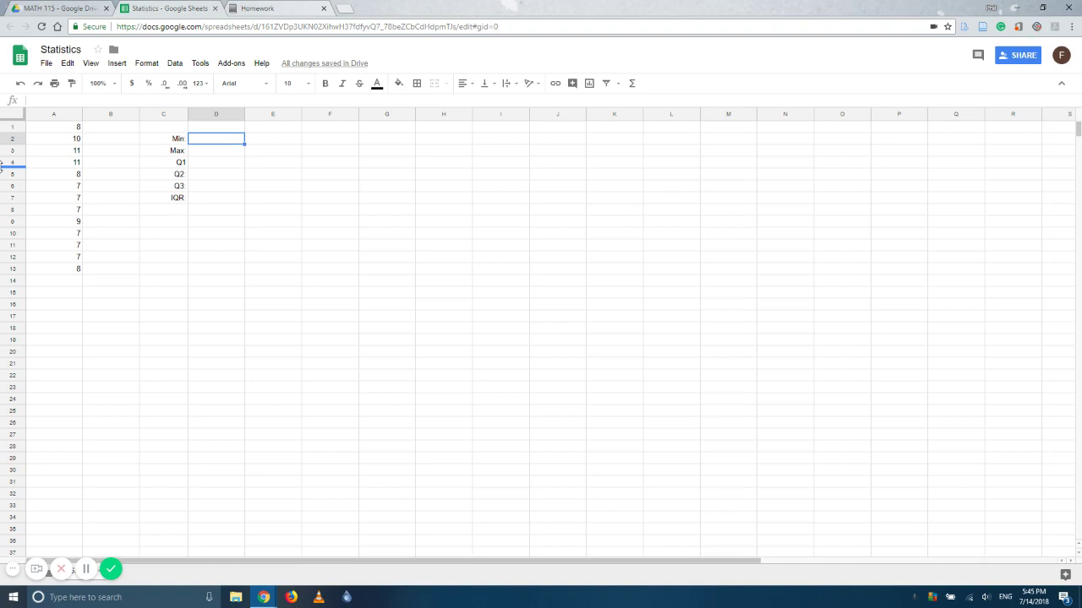
Calculate the minimum of the data in cell D2 with the formula =MIN(A1:A13)
type("=min")
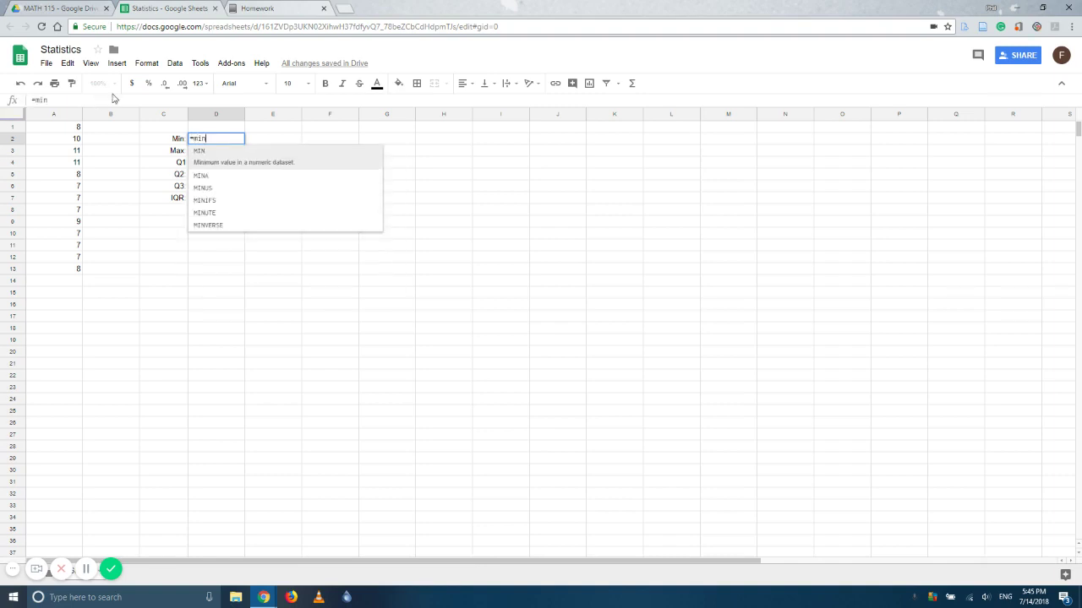
left_click(250, 161)
left_click_drag(48, 131, 51, 271)
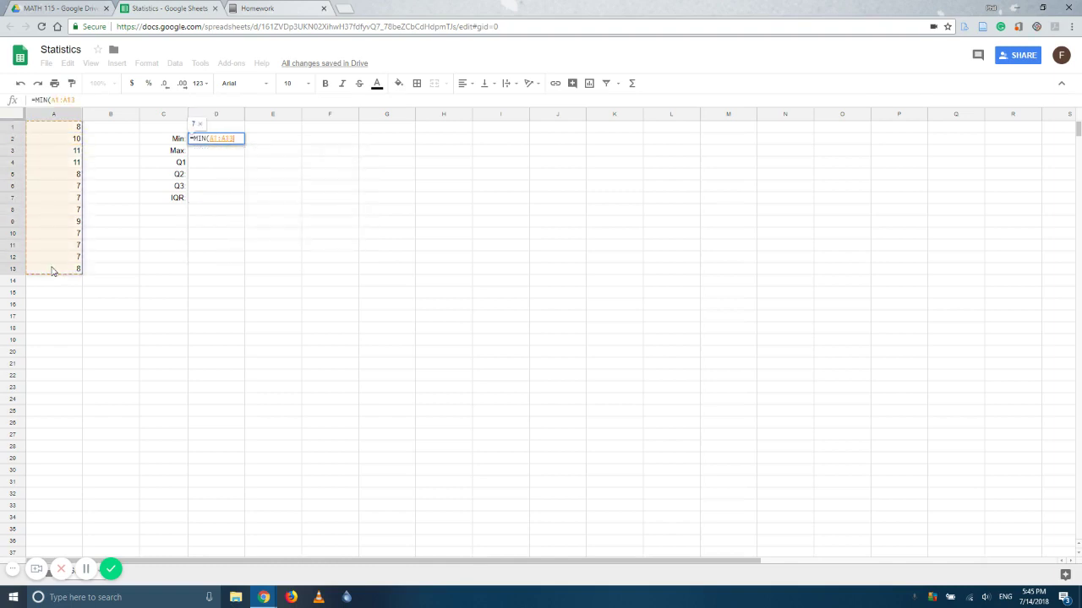
type(")")
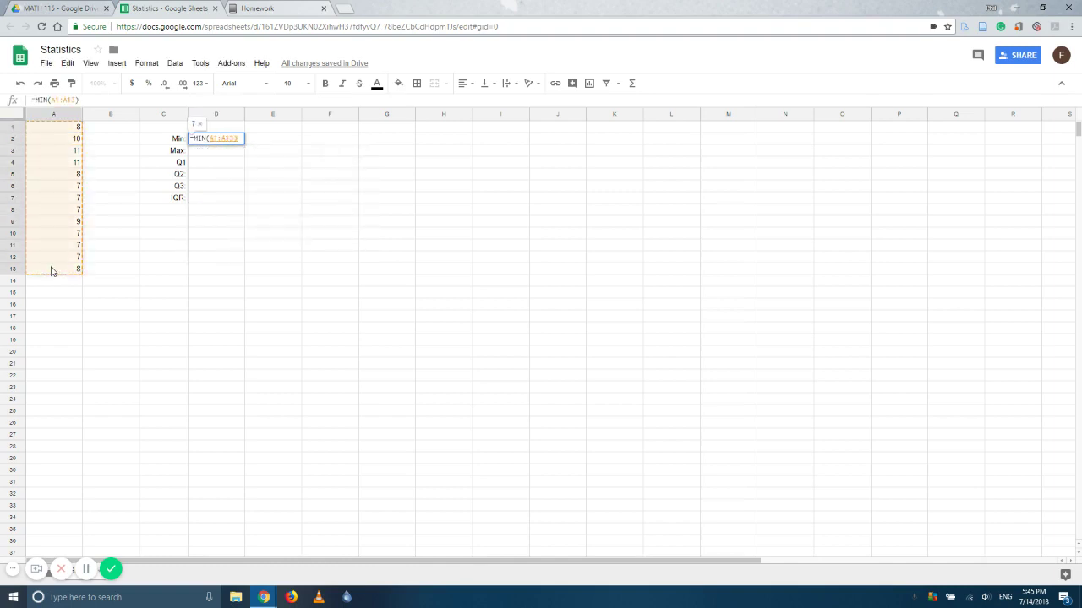
key("Return")
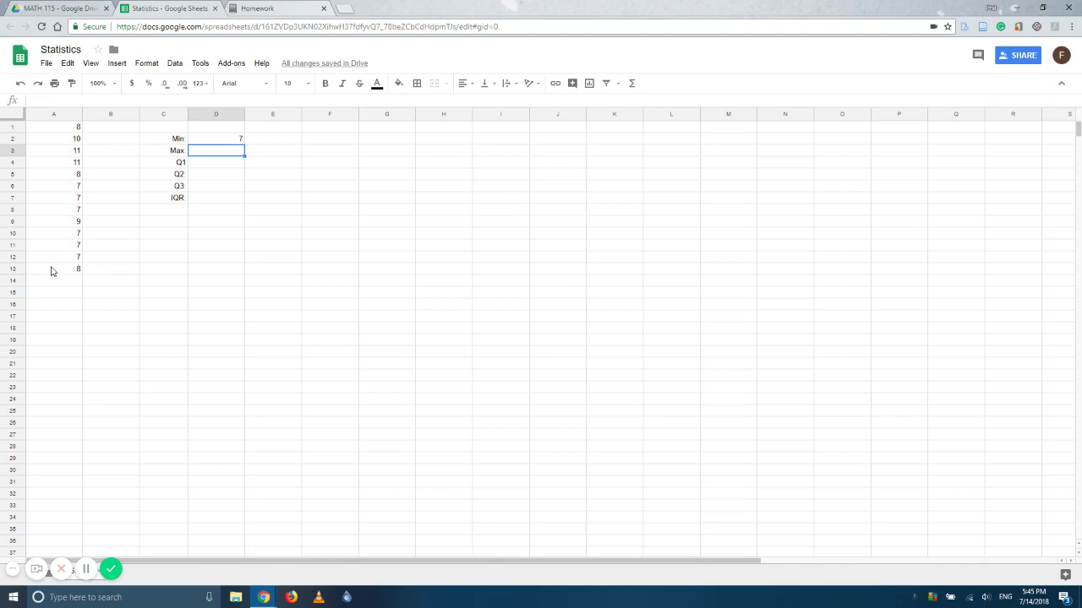
Calculate the maximum of the data in cell D3 with the formula =MAX(A1:A13)
type("=max")
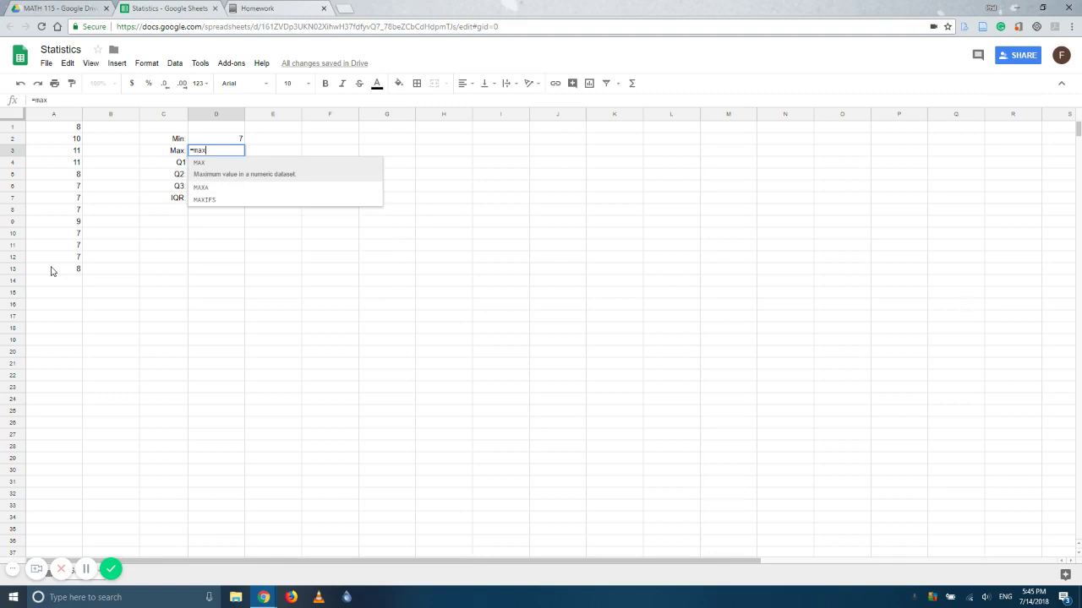
left_click(219, 174)
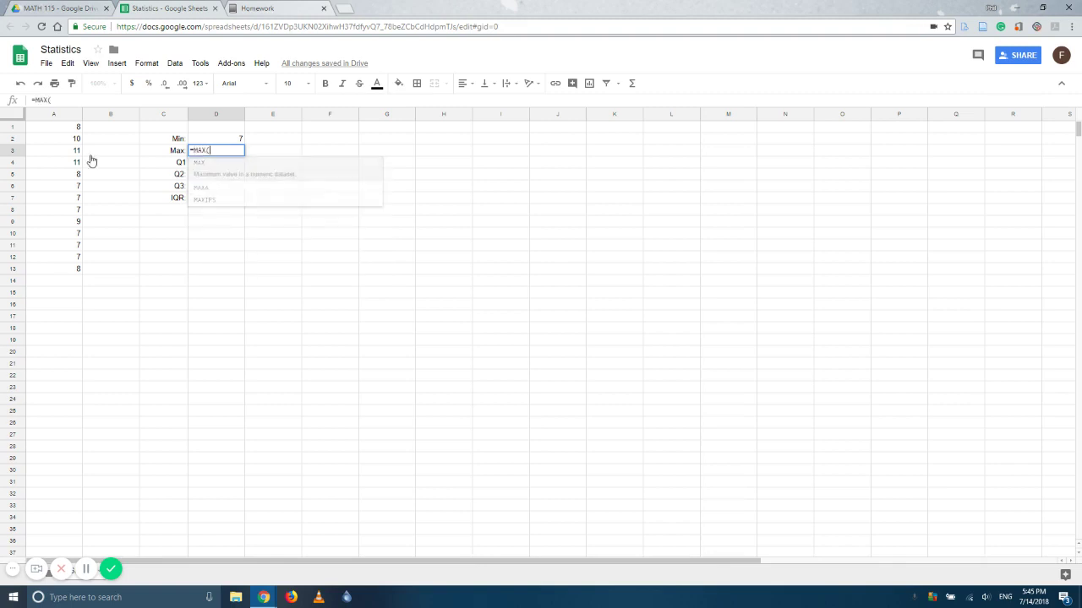
left_click(40, 129)
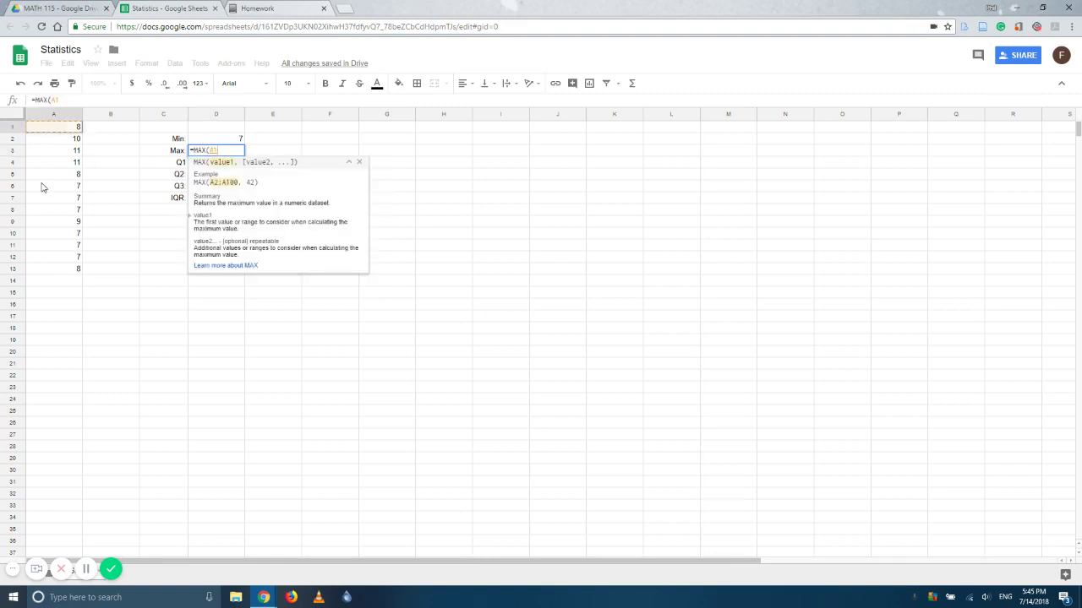
left_click_drag(44, 187, 50, 270)
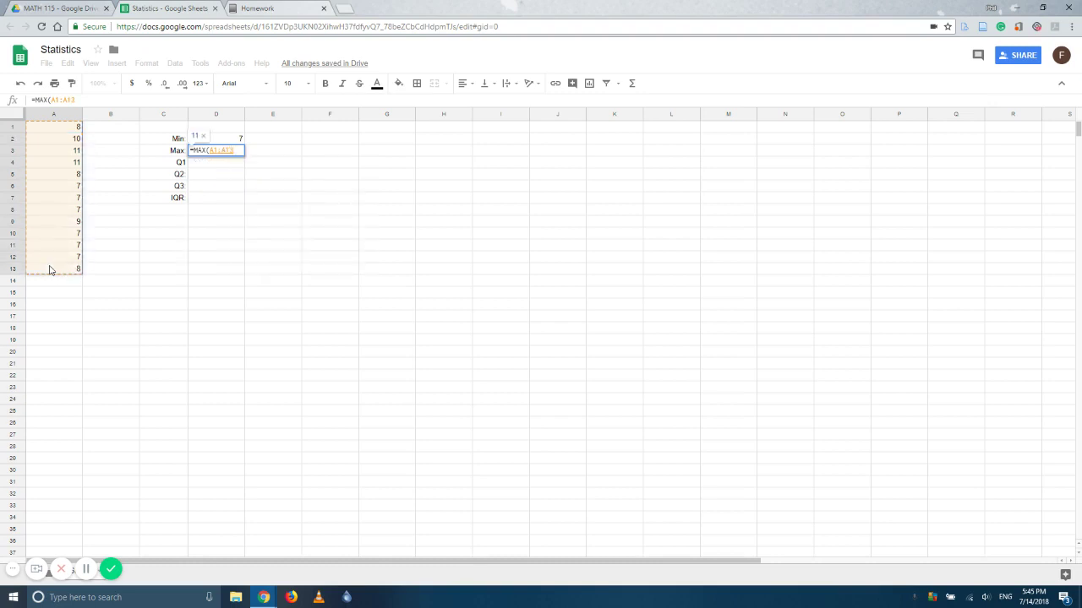
type(")")
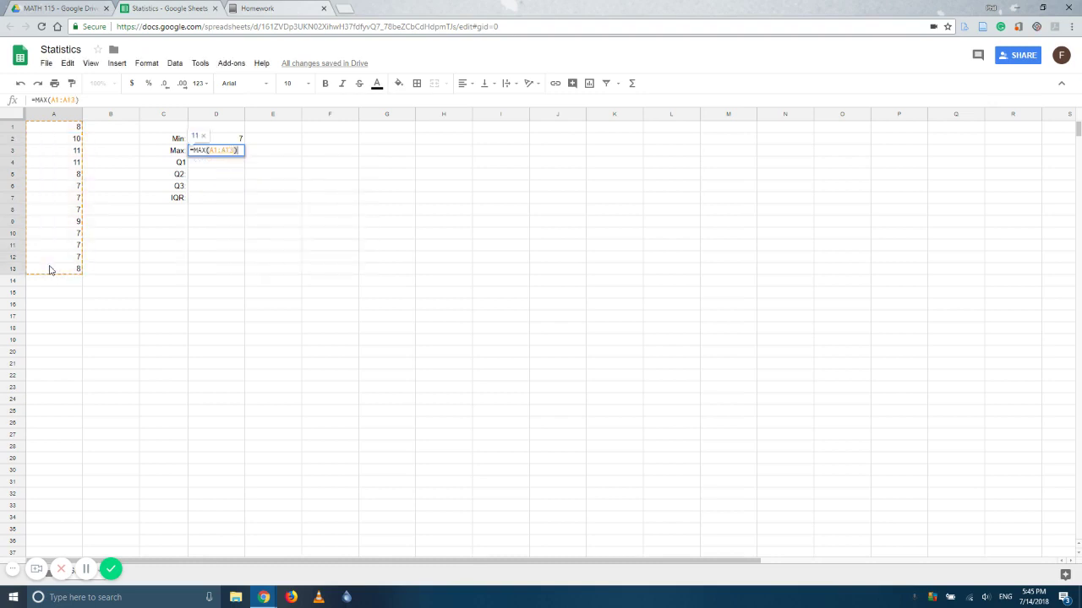
key("Return")
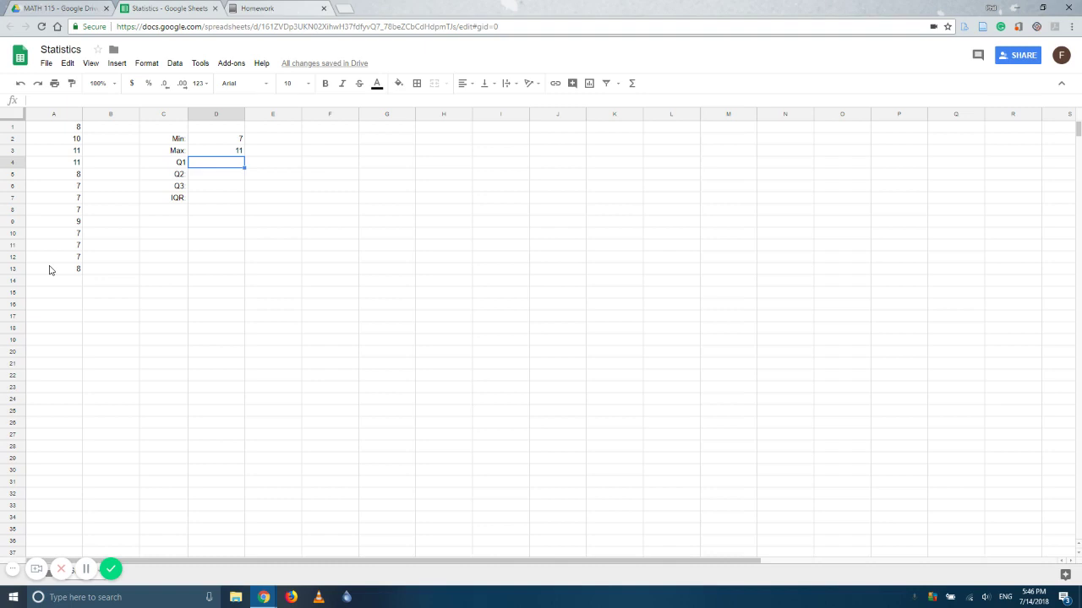
Calculate the first quartile in cell D4 with the formula =QUARTILE(A1:A13,1)
type("=")
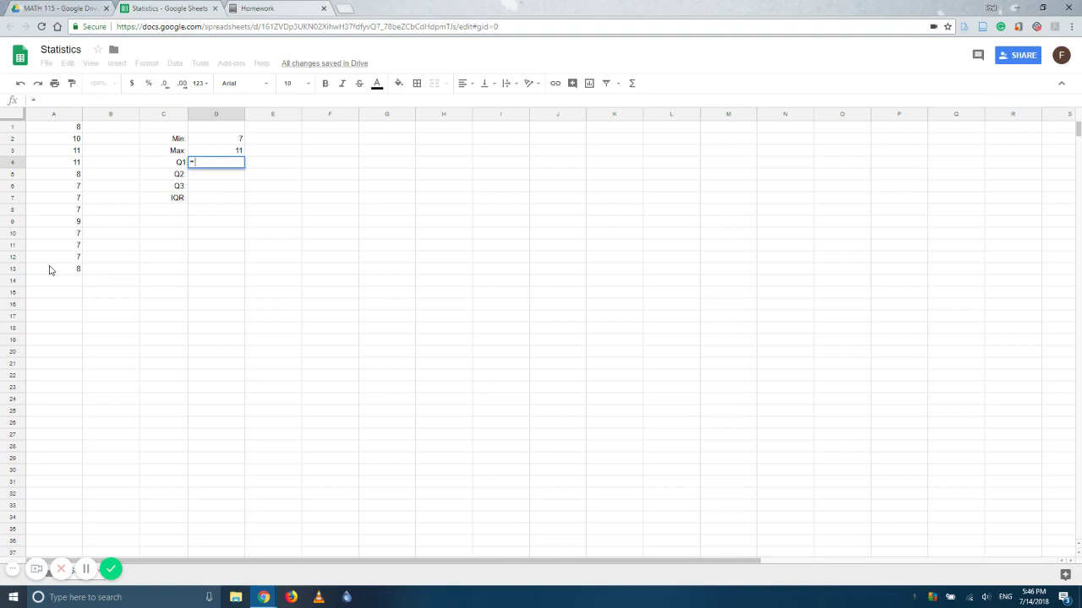
type("quar")
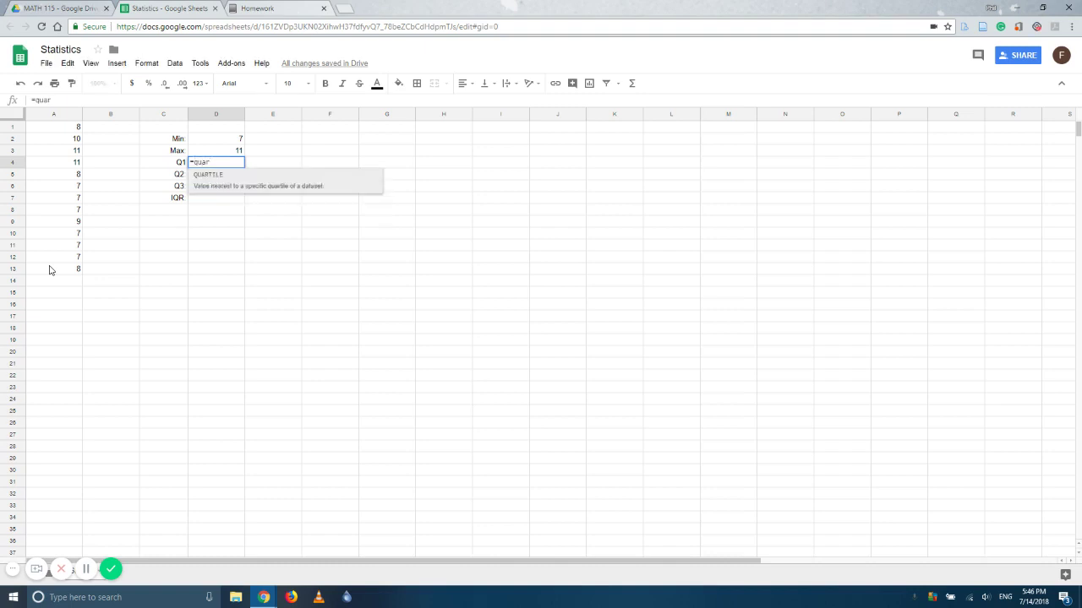
left_click(264, 186)
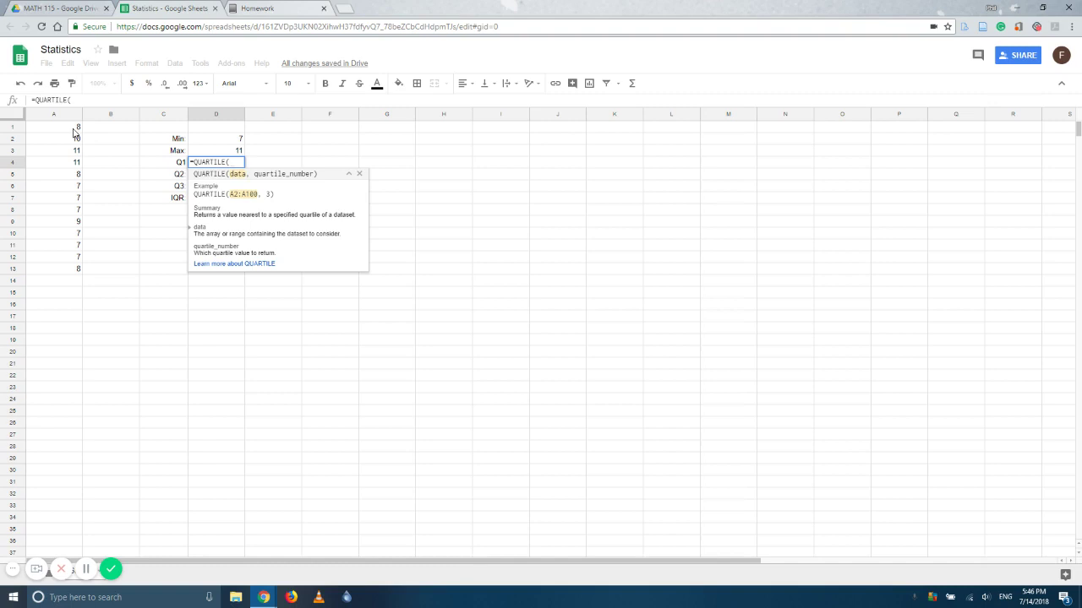
left_click_drag(74, 132, 73, 272)
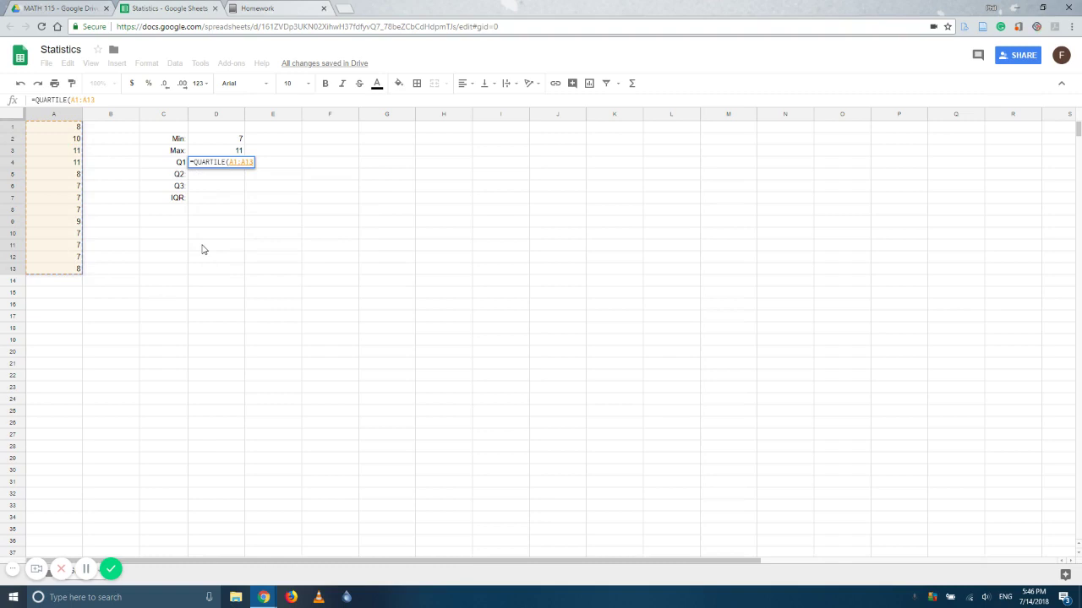
type(",")
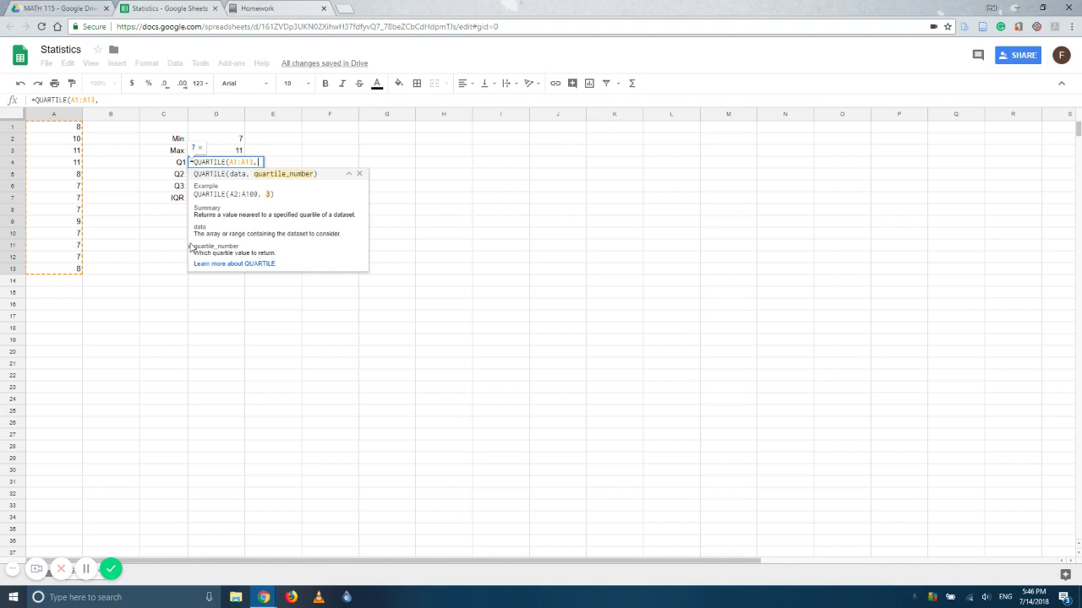
type("1")
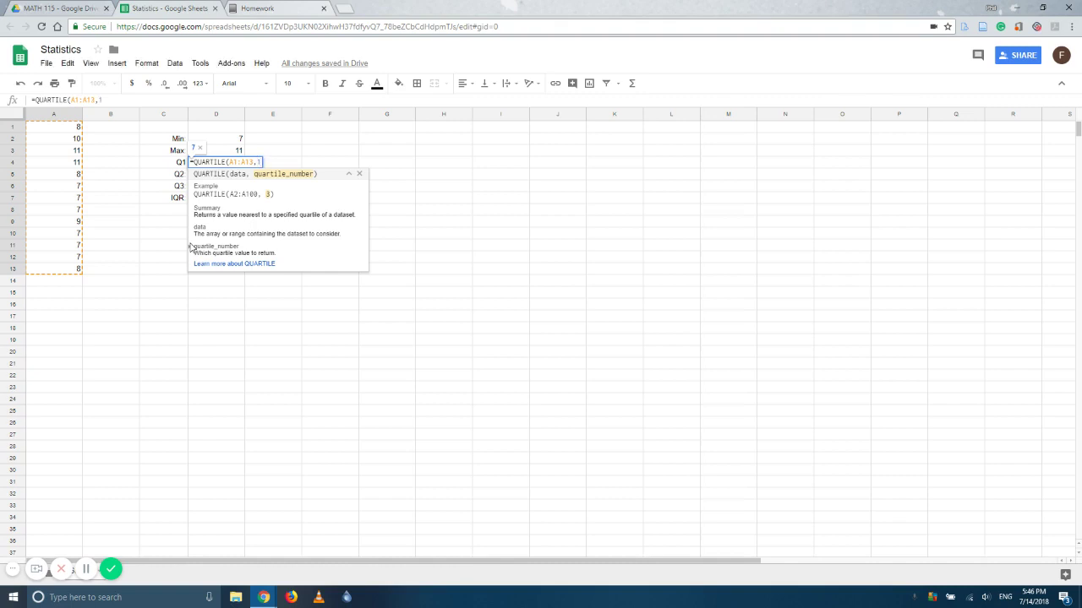
type(")")
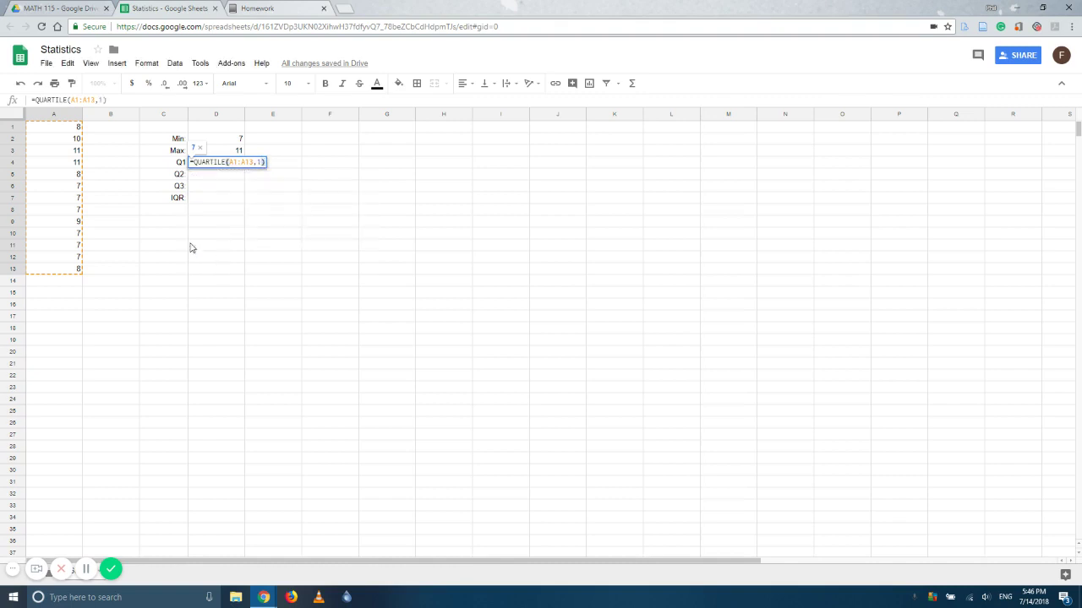
key("Return")
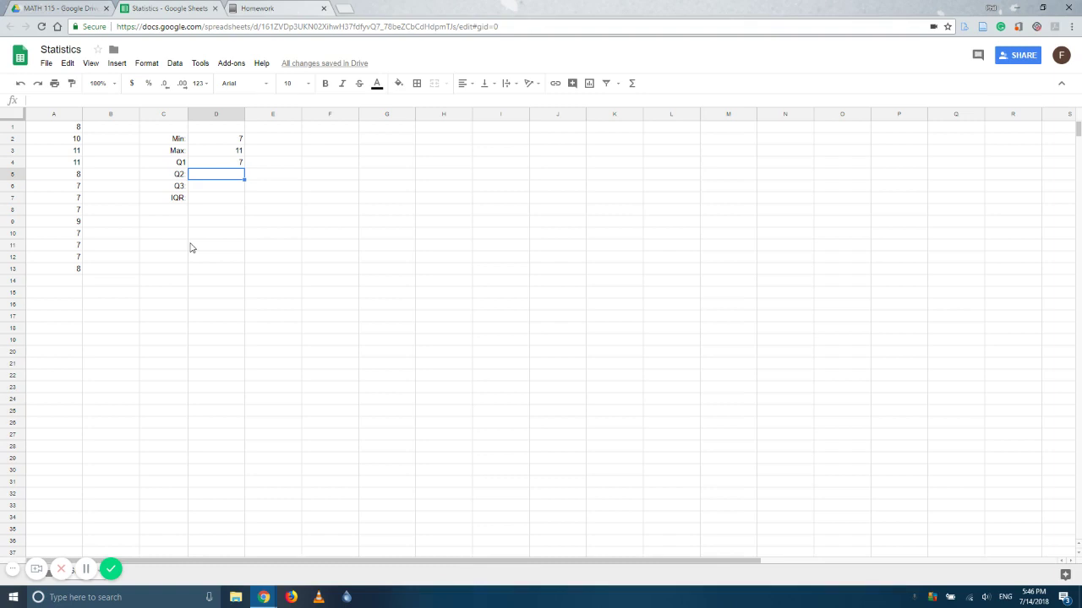
Calculate the second quartile in cell D5 with the formula =QUARTILE(A1:A13,2)
type("=quart")
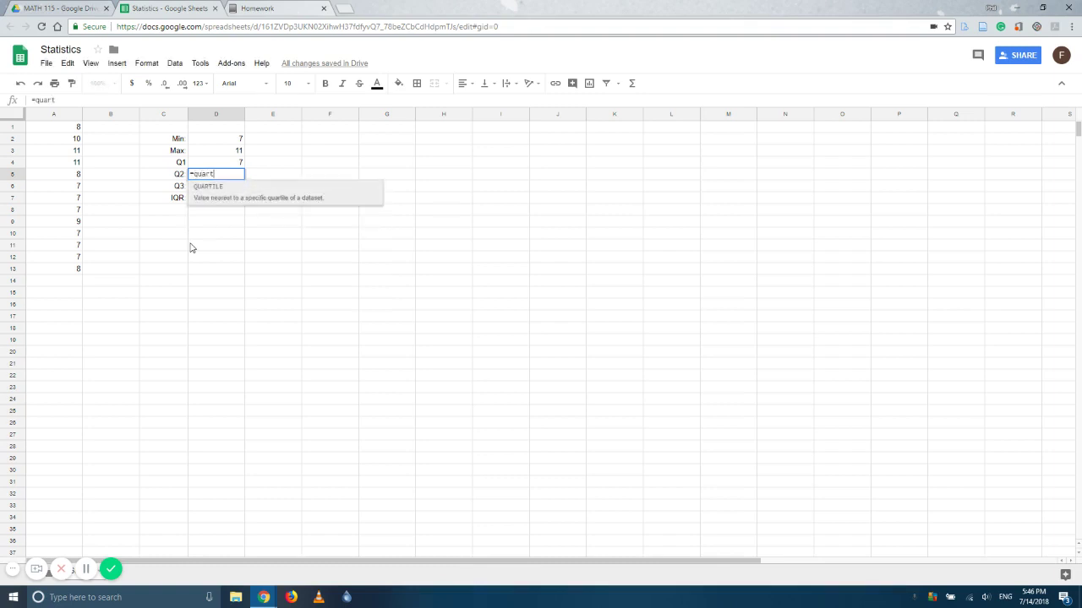
left_click(199, 201)
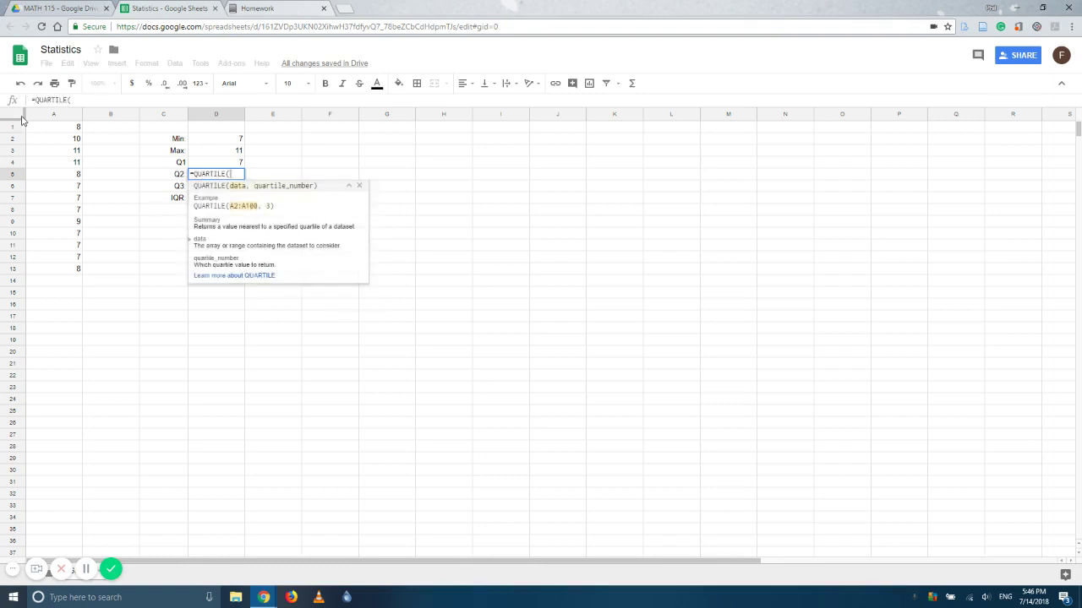
left_click_drag(49, 131, 51, 268)
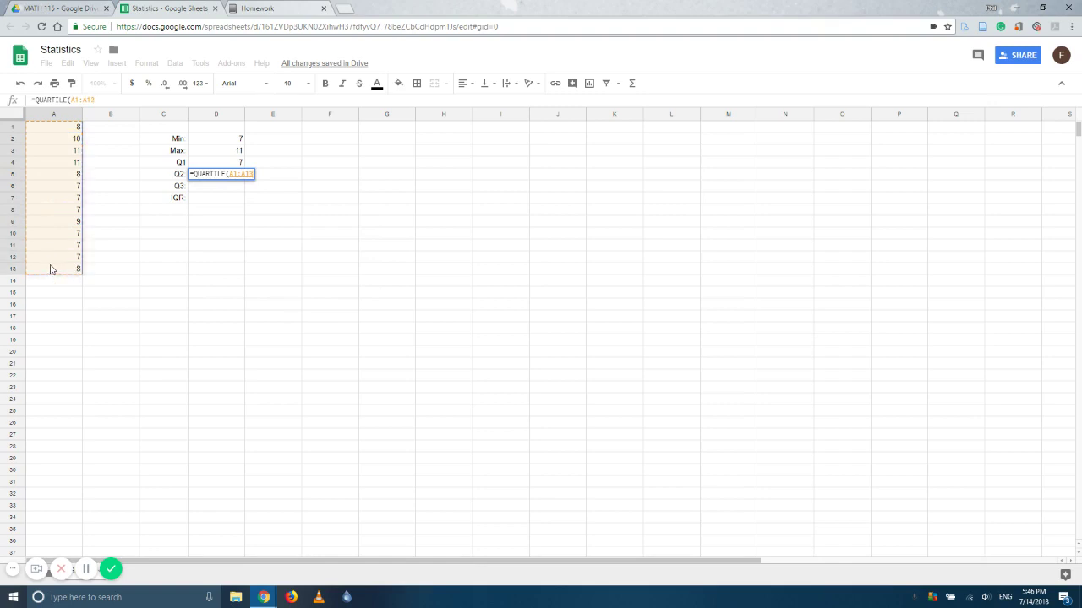
type(",")
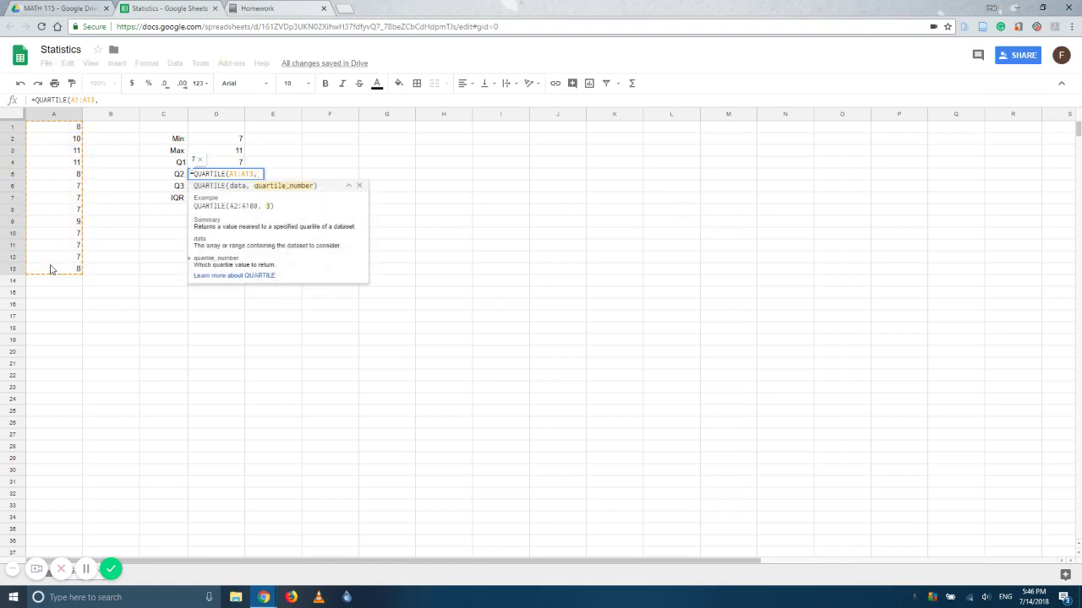
type("2")
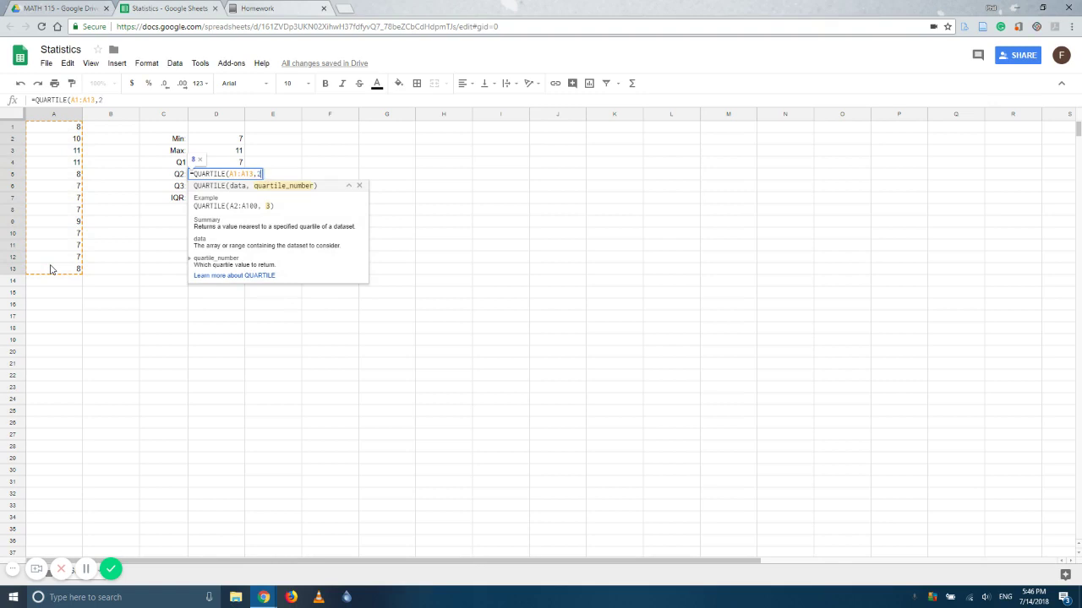
type(")")
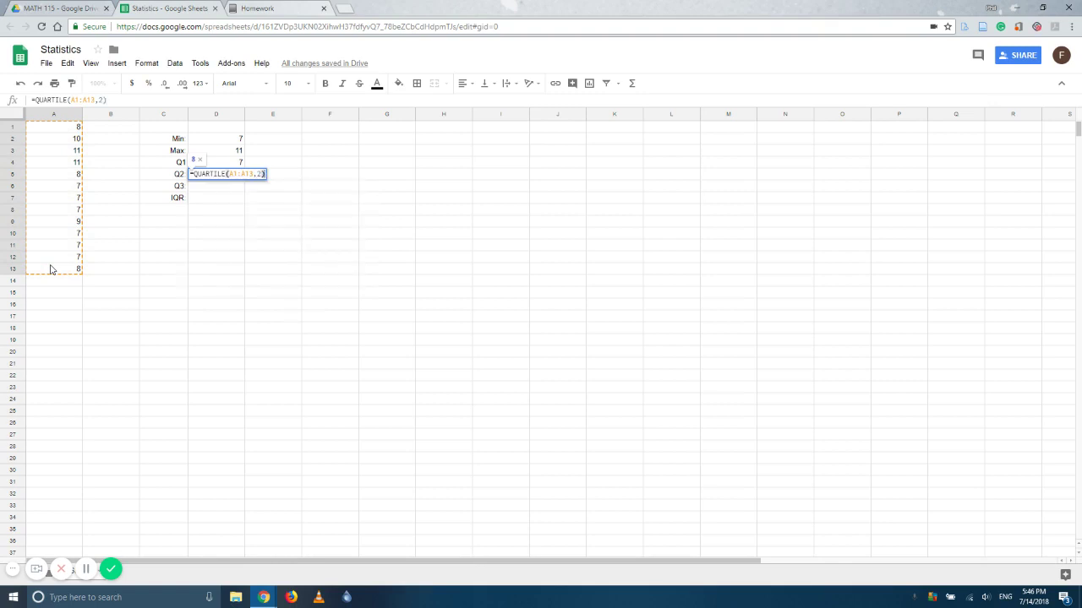
key("Return")
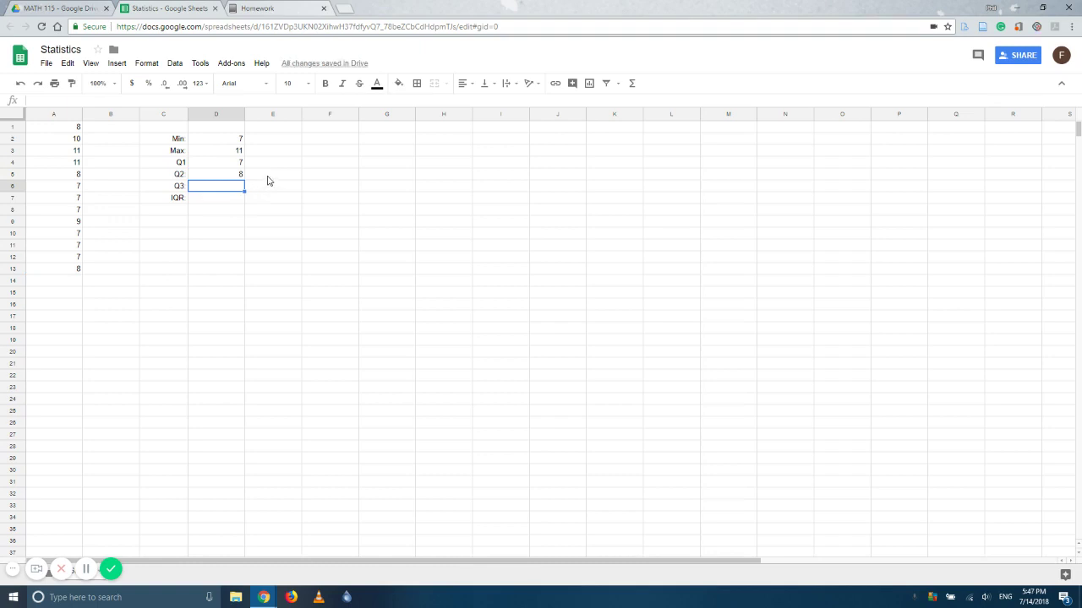
Calculate the median in cell E5 with =MEDIAN(A1:A13), and compare its formula with the Q2 formula in D5
left_click(267, 177)
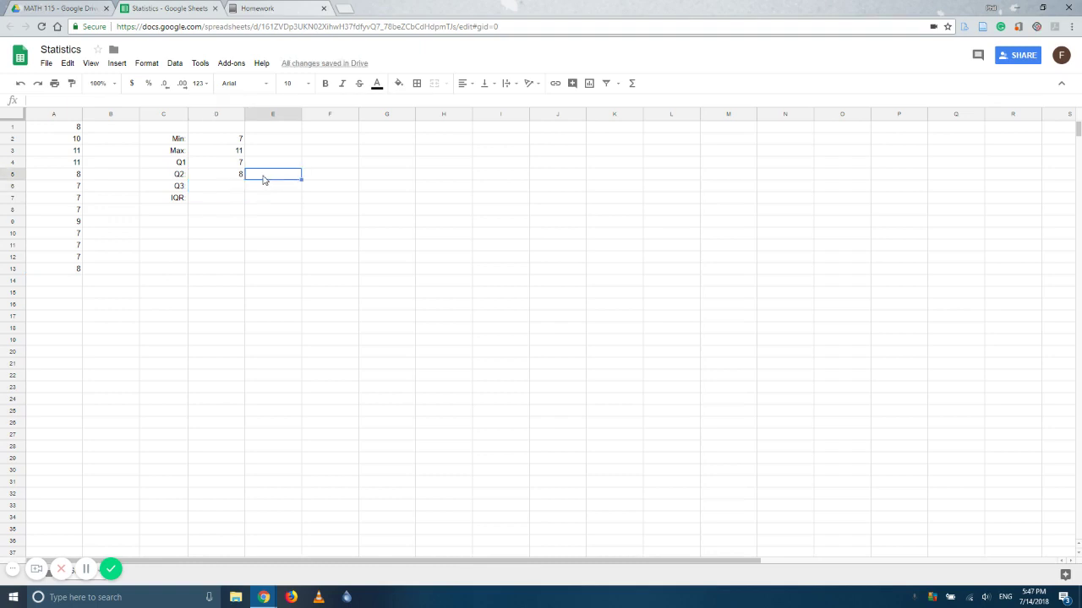
type("=median")
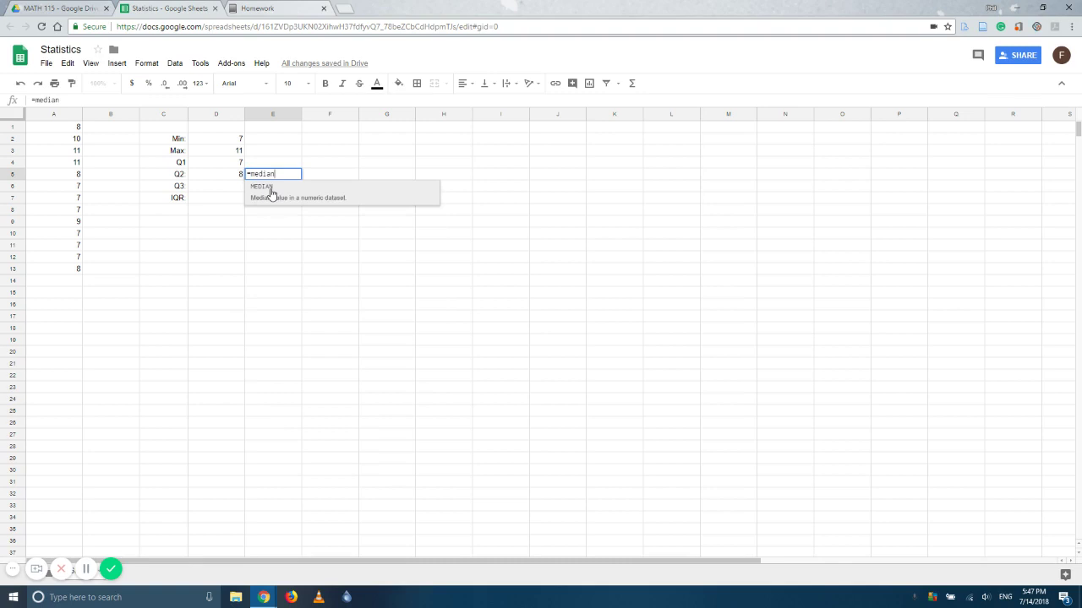
left_click(271, 194)
left_click_drag(60, 127, 60, 162)
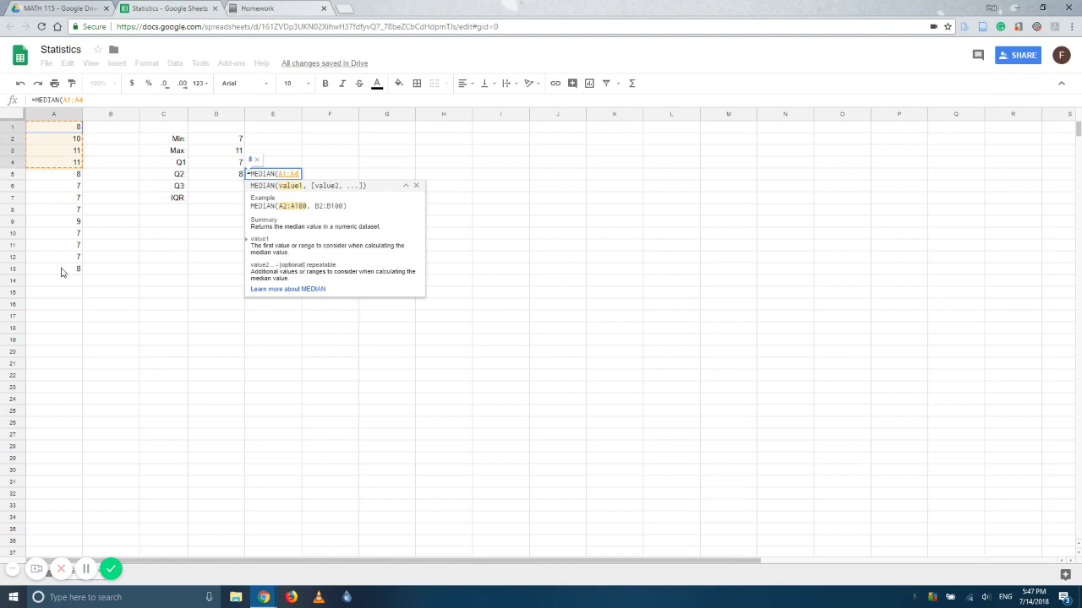
left_click_drag(61, 272, 61, 272)
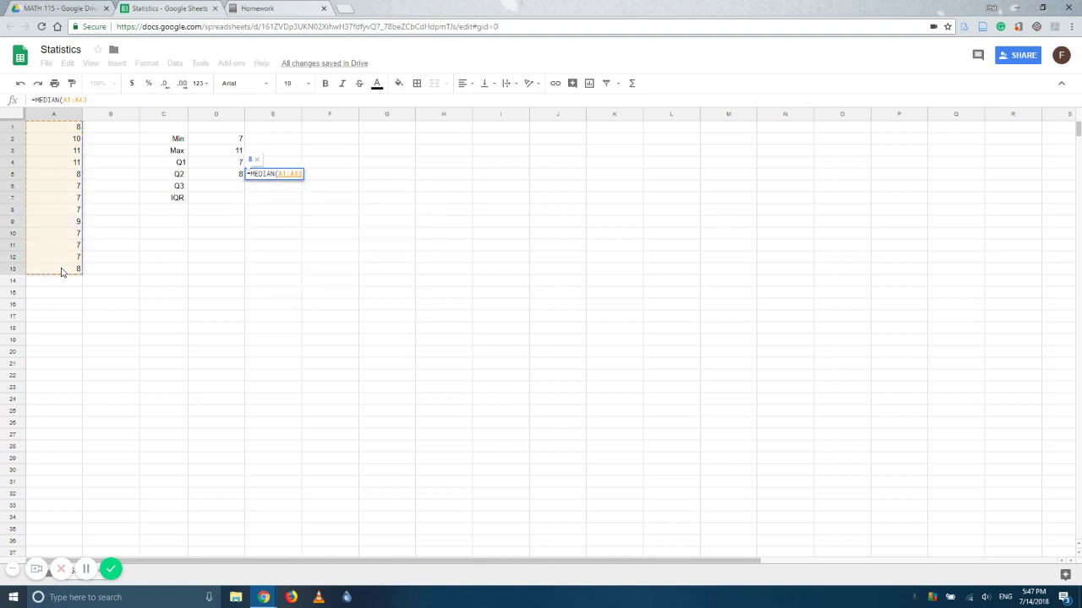
type(")")
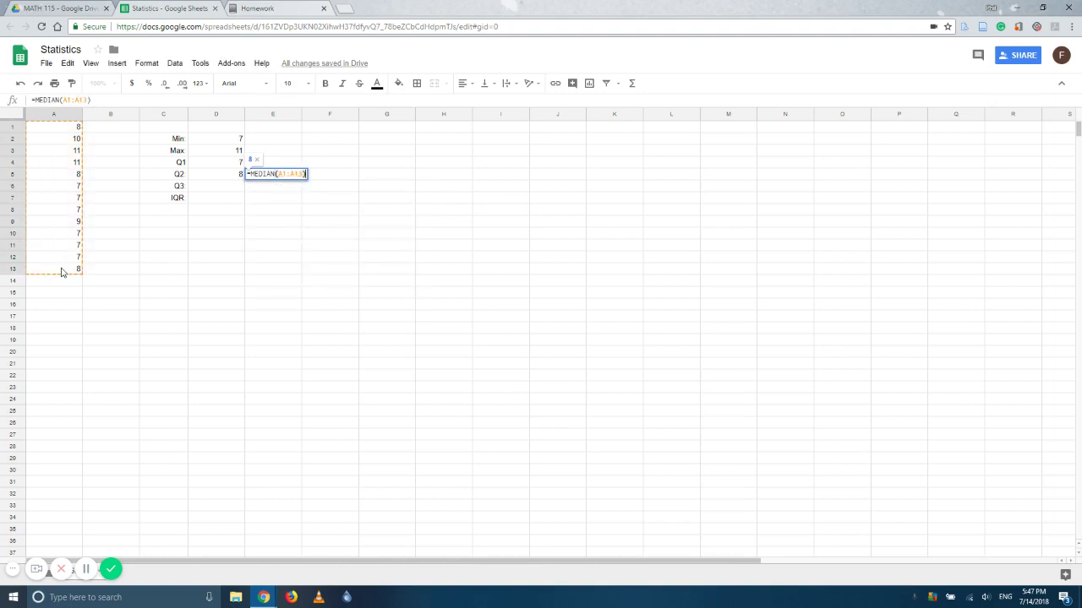
key("Return")
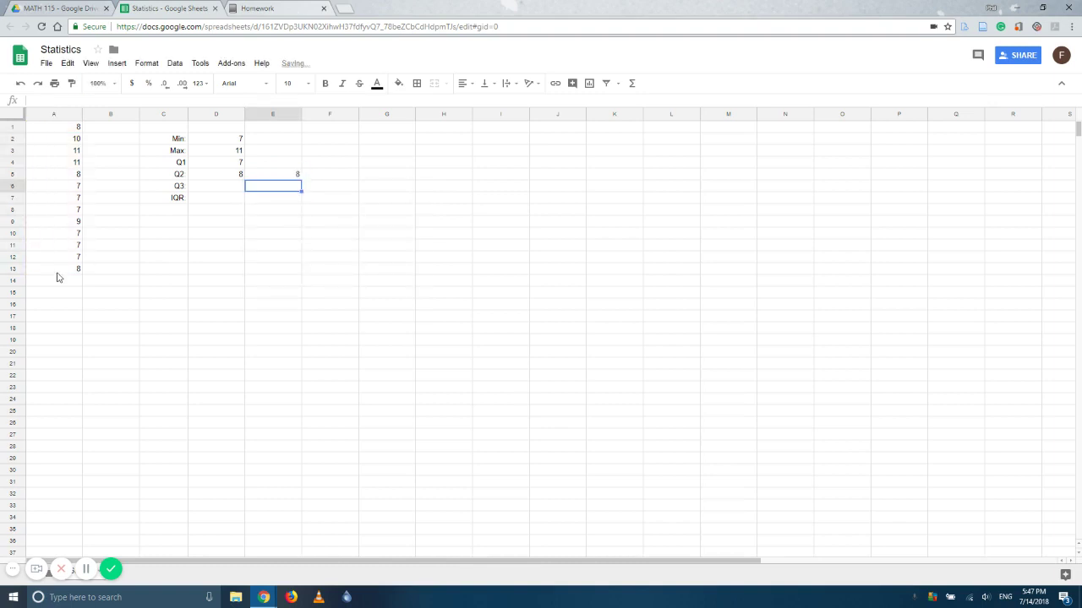
left_click(228, 176)
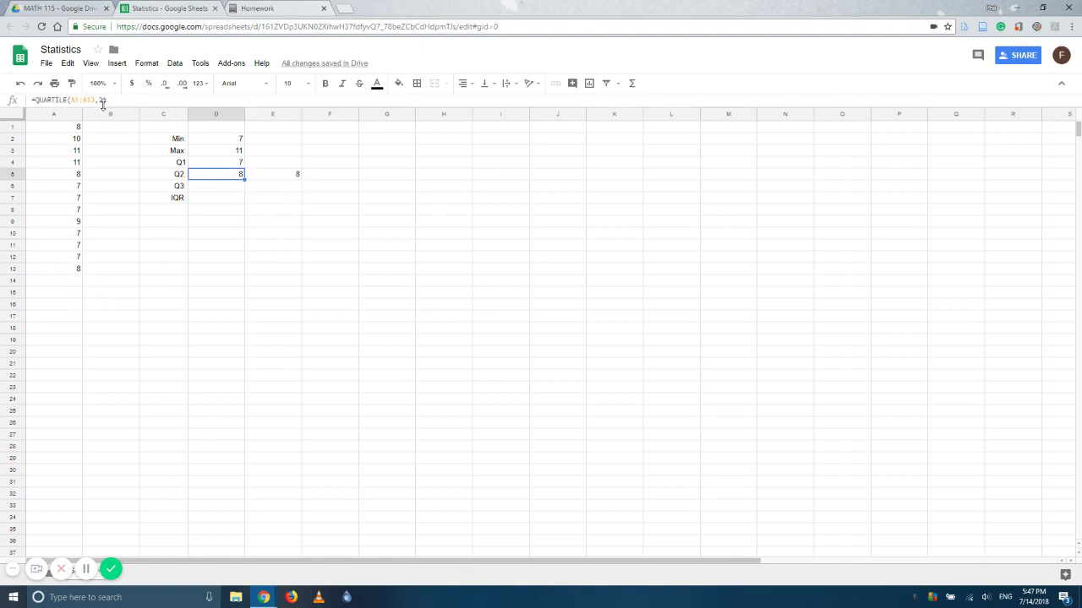
left_click(266, 176)
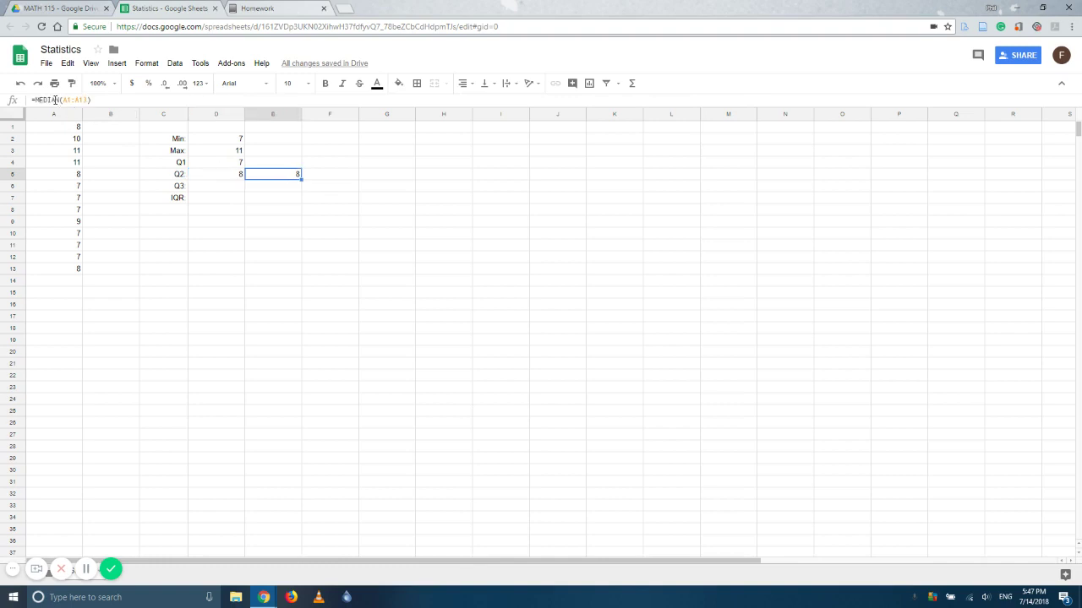
Calculate the third quartile in cell D6 with the formula =QUARTILE(A1:A13,3)
left_click(212, 191)
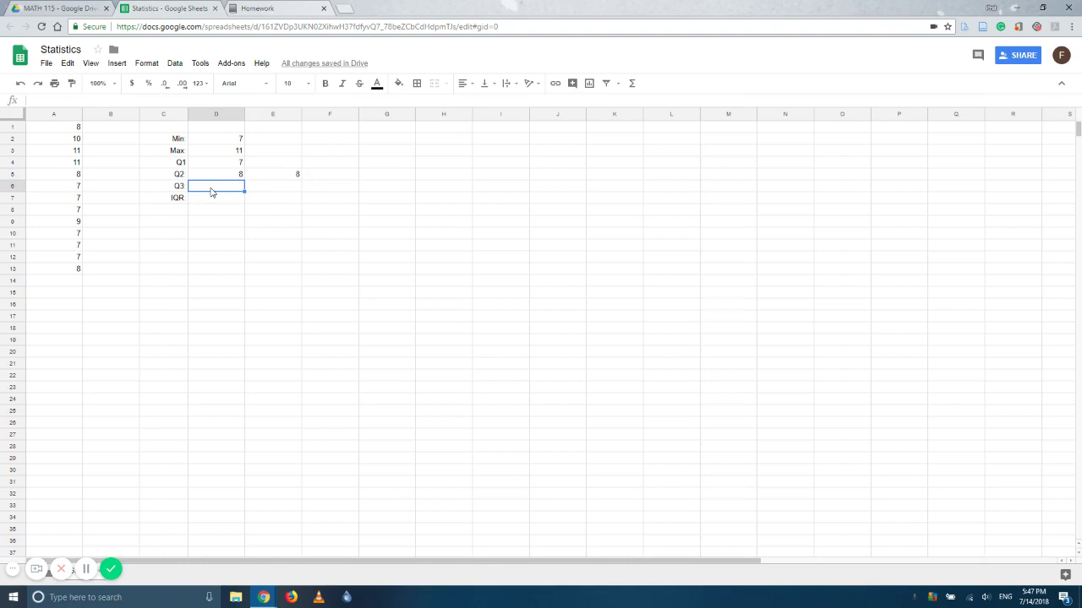
type("=qua")
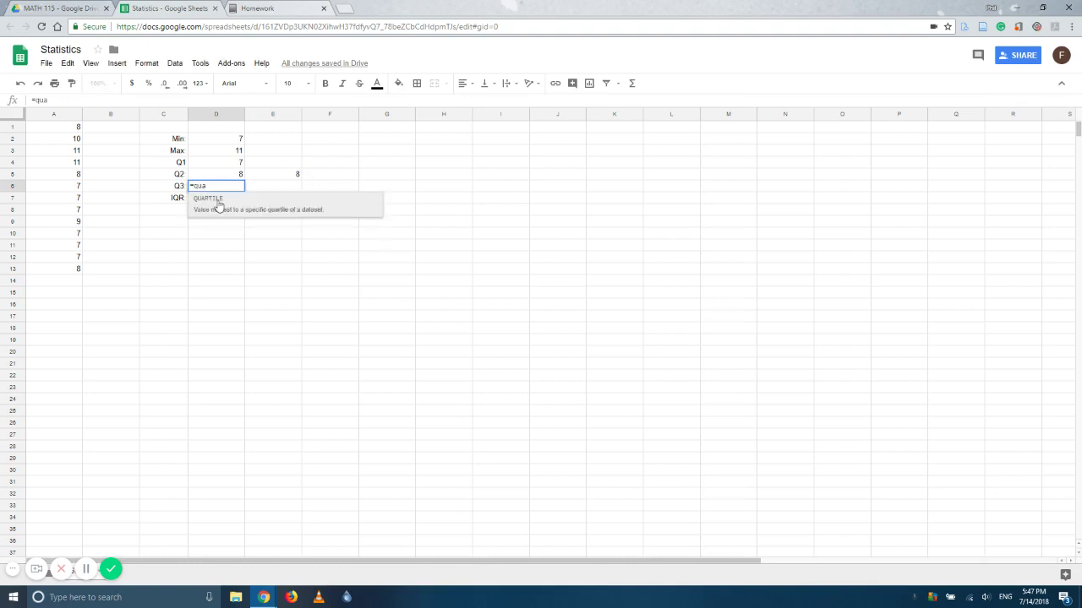
left_click(217, 207)
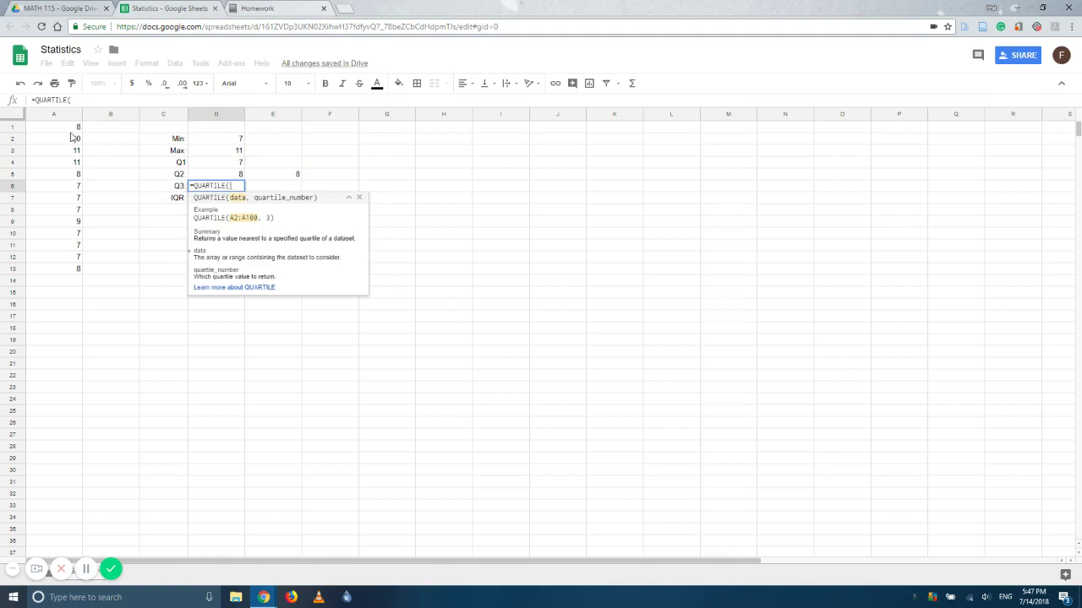
left_click_drag(74, 128, 70, 224)
left_click_drag(67, 276, 68, 274)
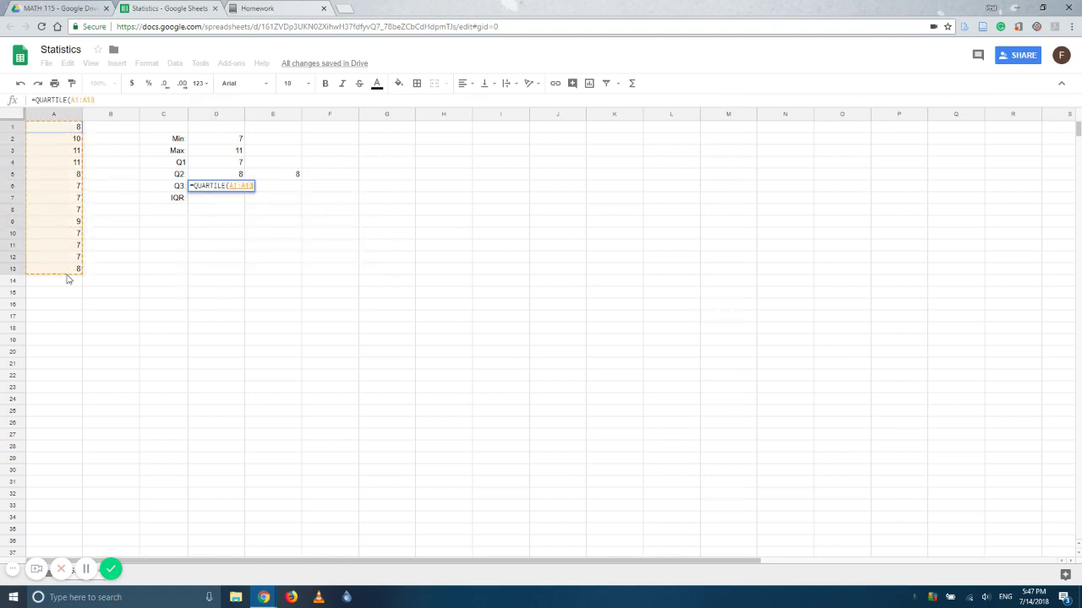
type(",")
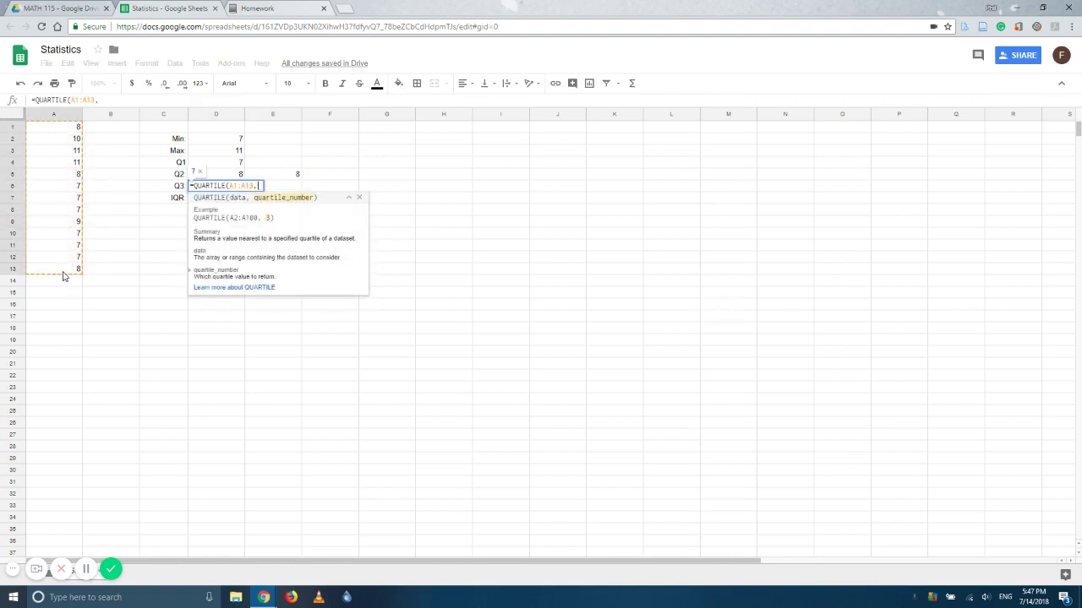
type("3")
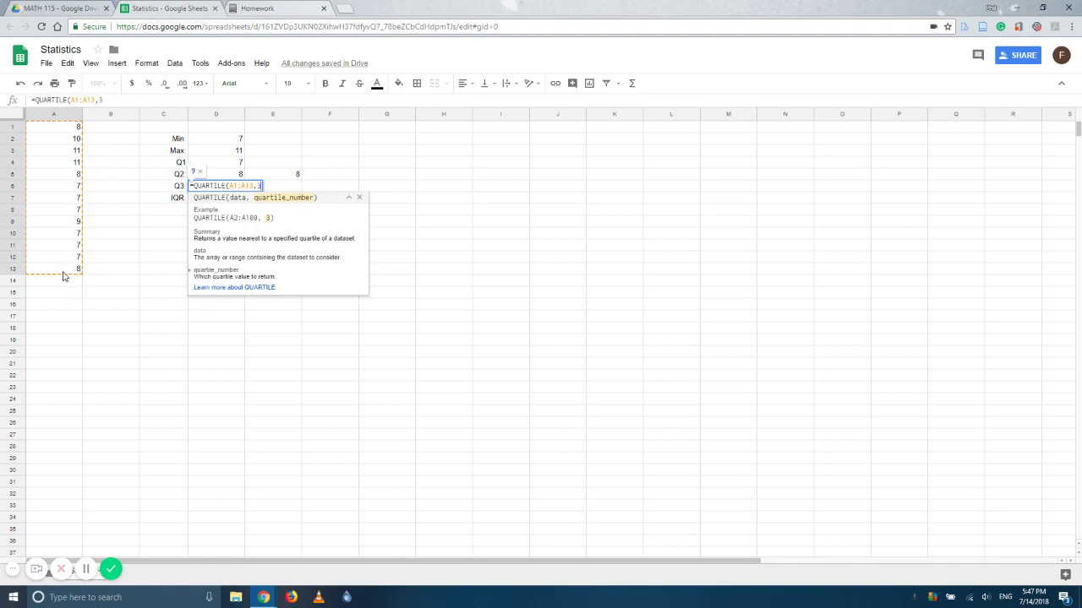
type(")")
key("Return")
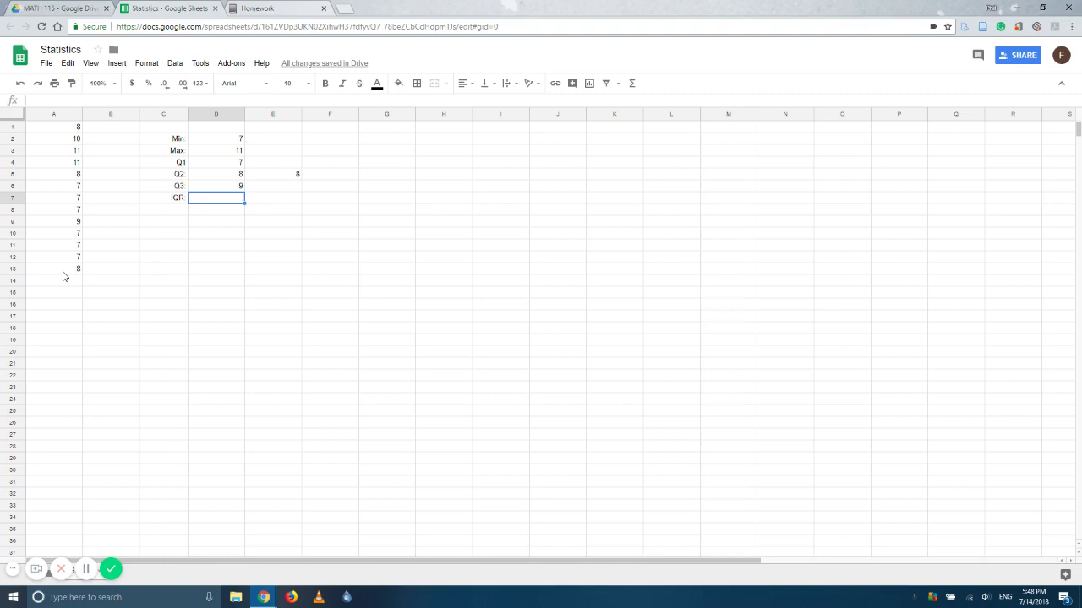
Calculate the interquartile range in cell D7 by subtracting Q1 from Q3 with the formula =D6-D4
type("=")
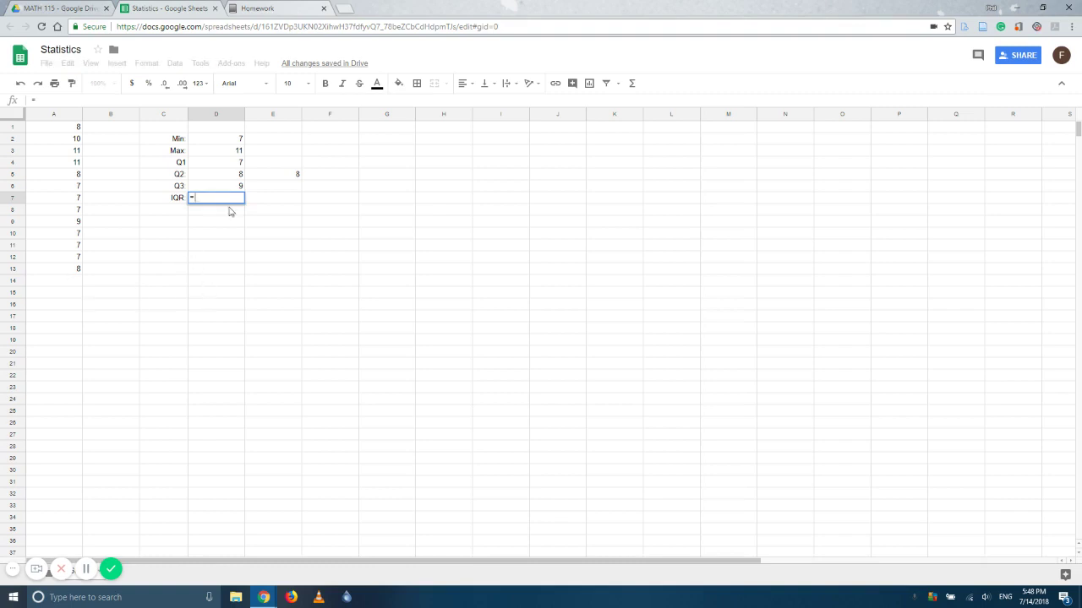
left_click(204, 188)
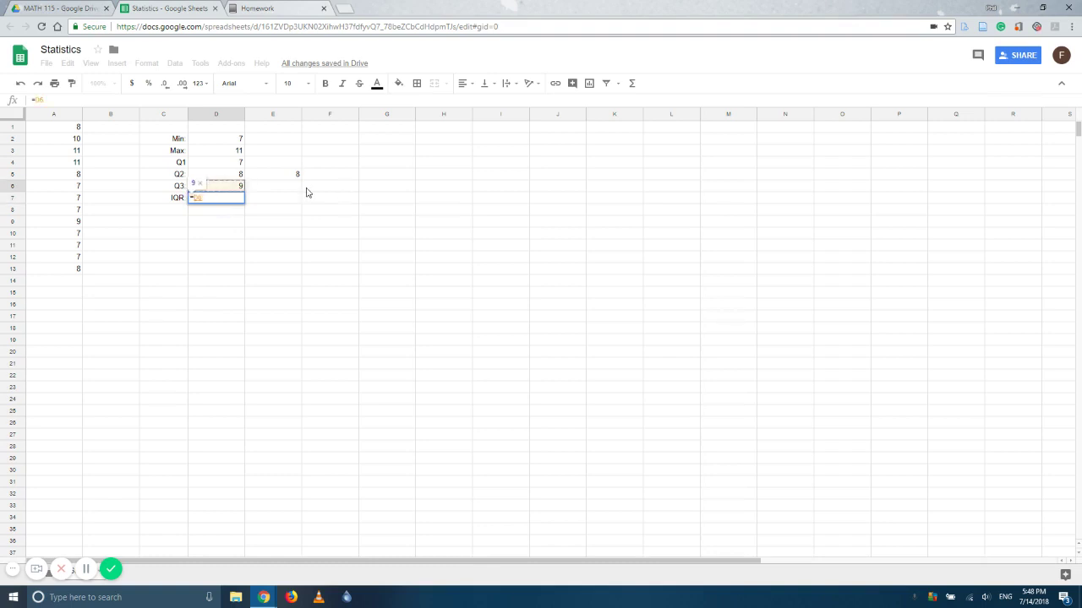
type("-")
left_click(238, 163)
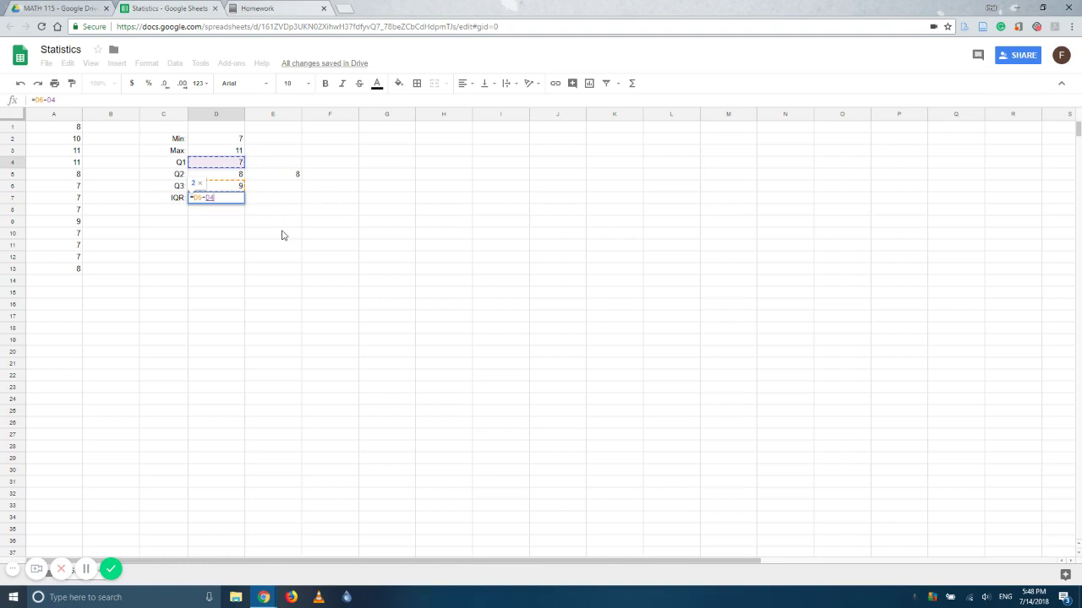
key("Return")
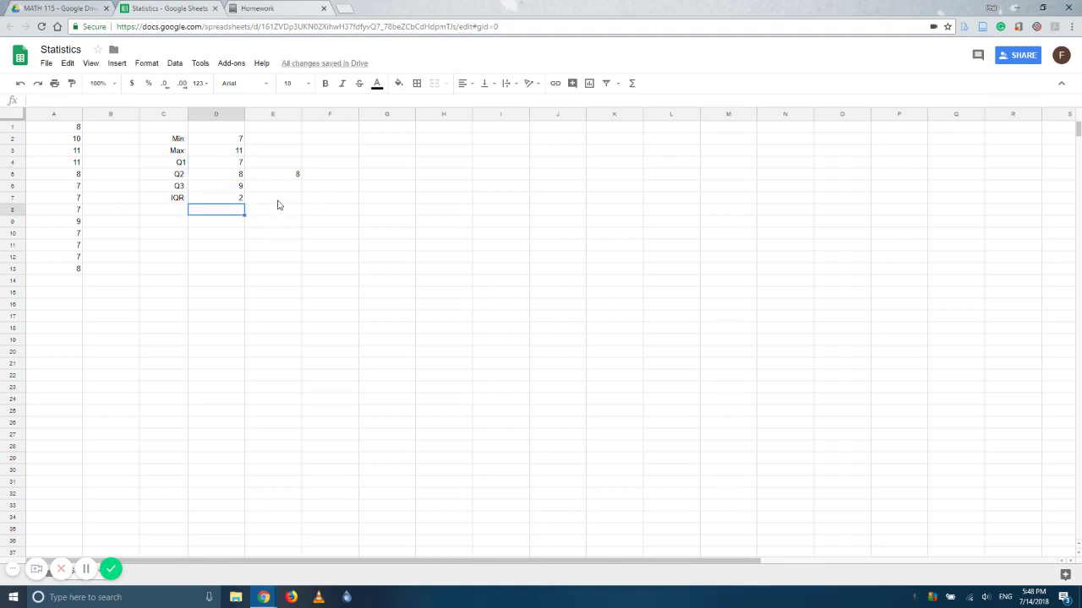
Calculate the interquartile range directly from the data in cell E7 with the formula =QUARTILE(A1:A13,3)-QUARTILE(A1:A13,1)
left_click(278, 204)
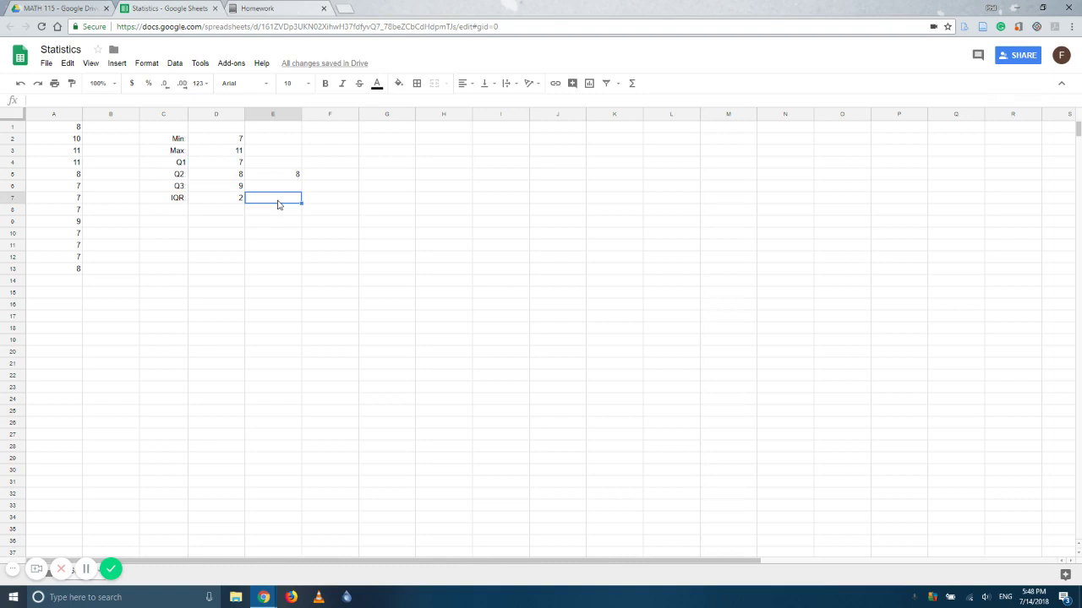
type("=")
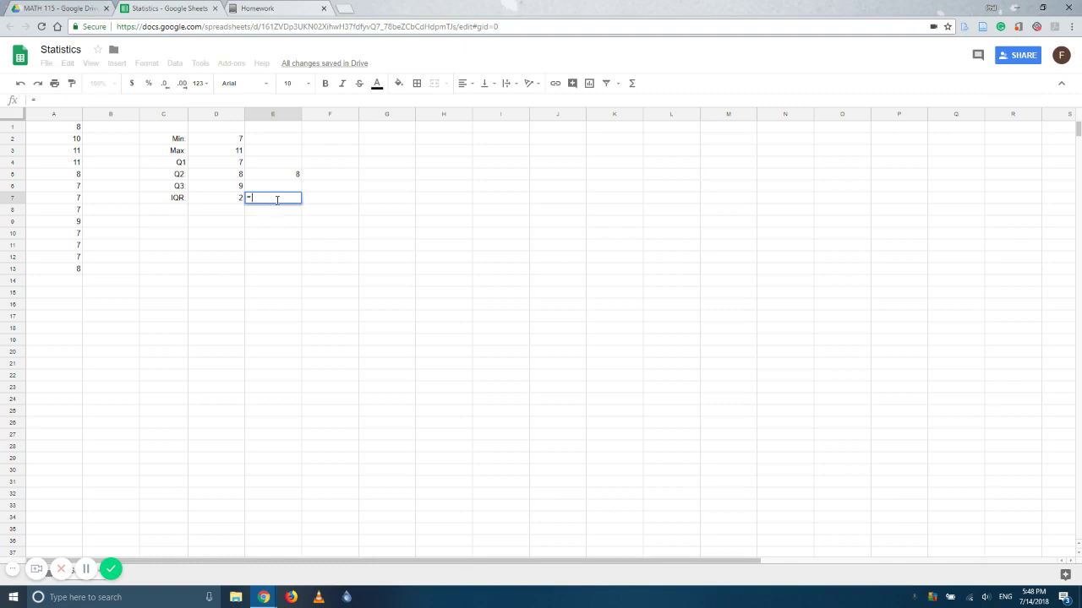
type("quart")
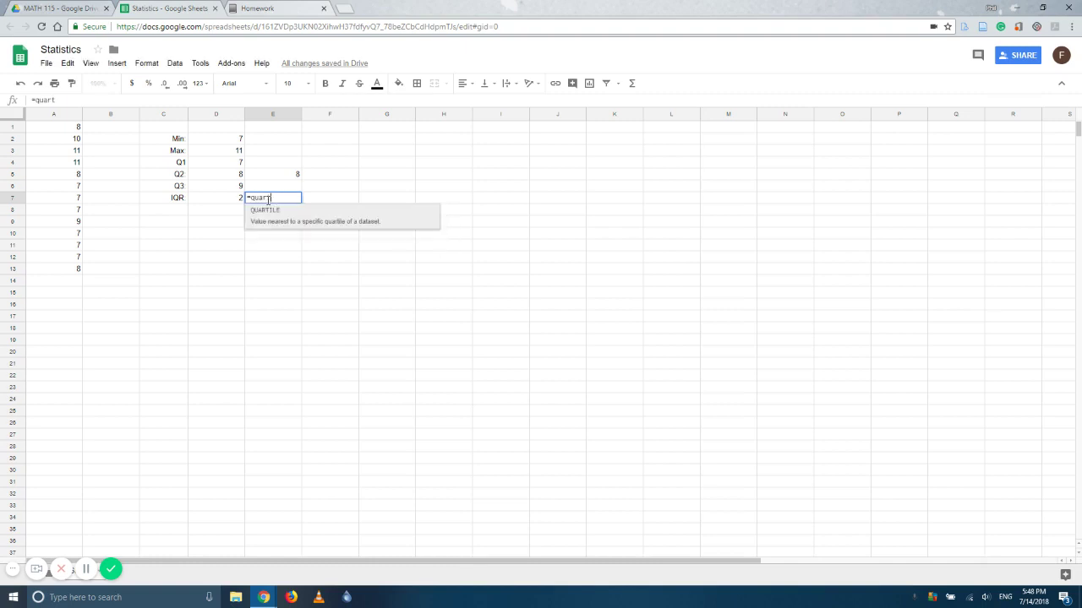
left_click(266, 216)
left_click_drag(53, 126, 65, 271)
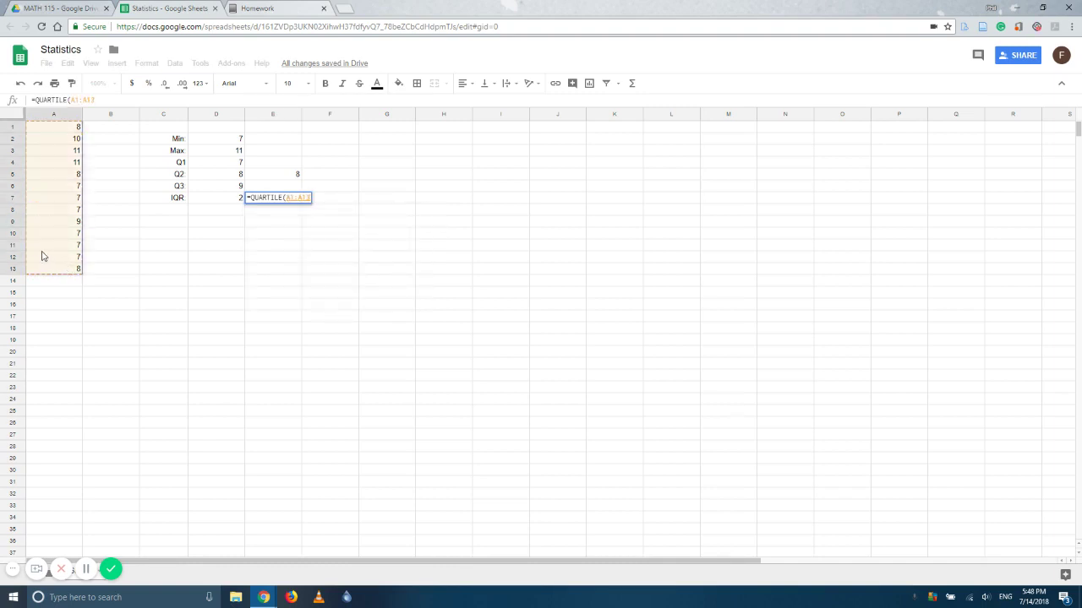
type(",")
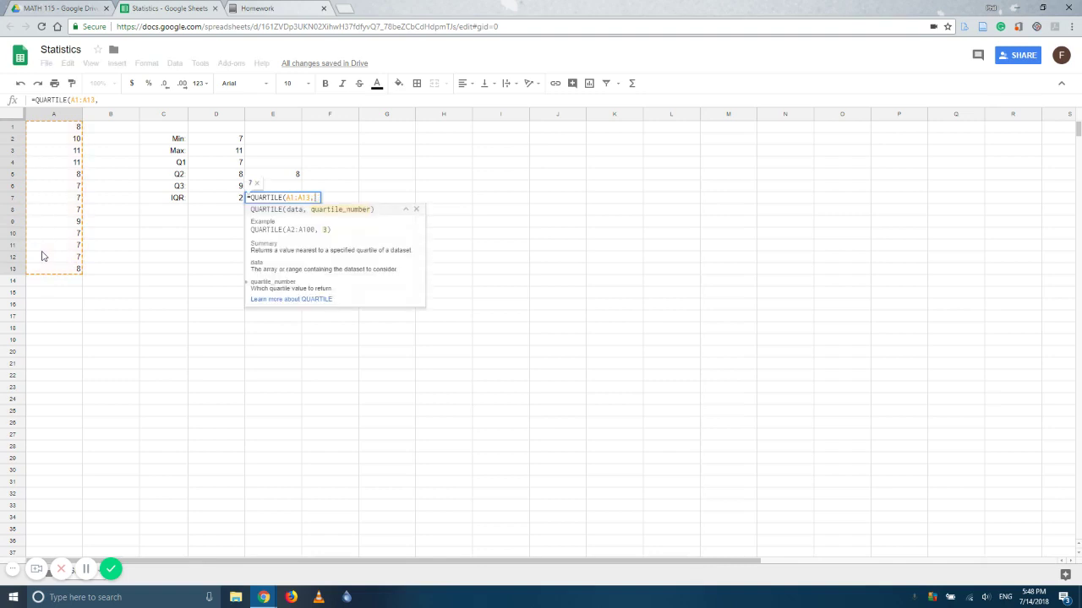
type("3")
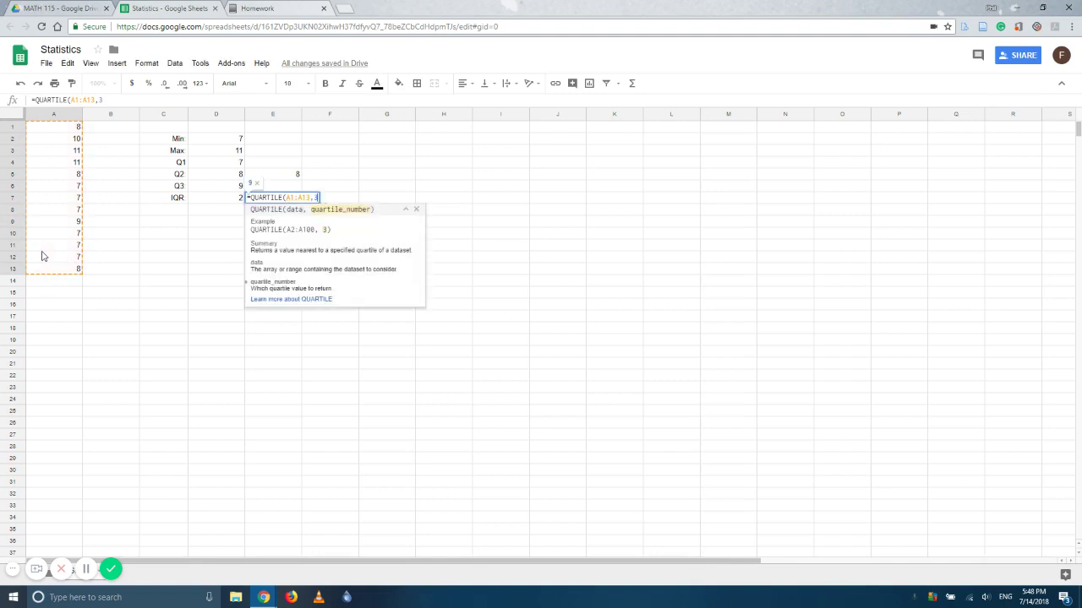
type(")")
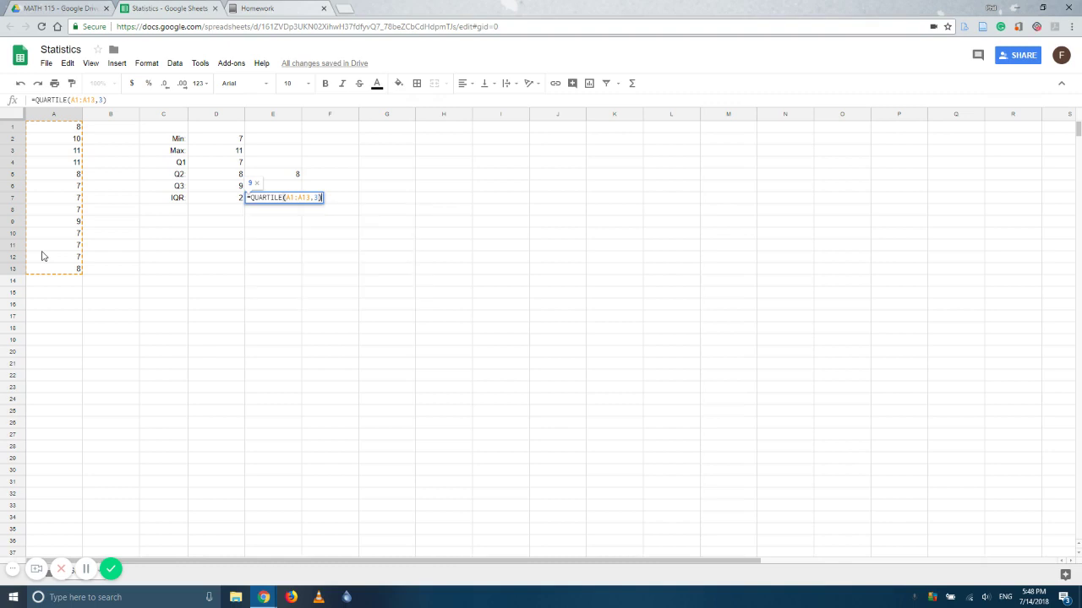
type("-quart")
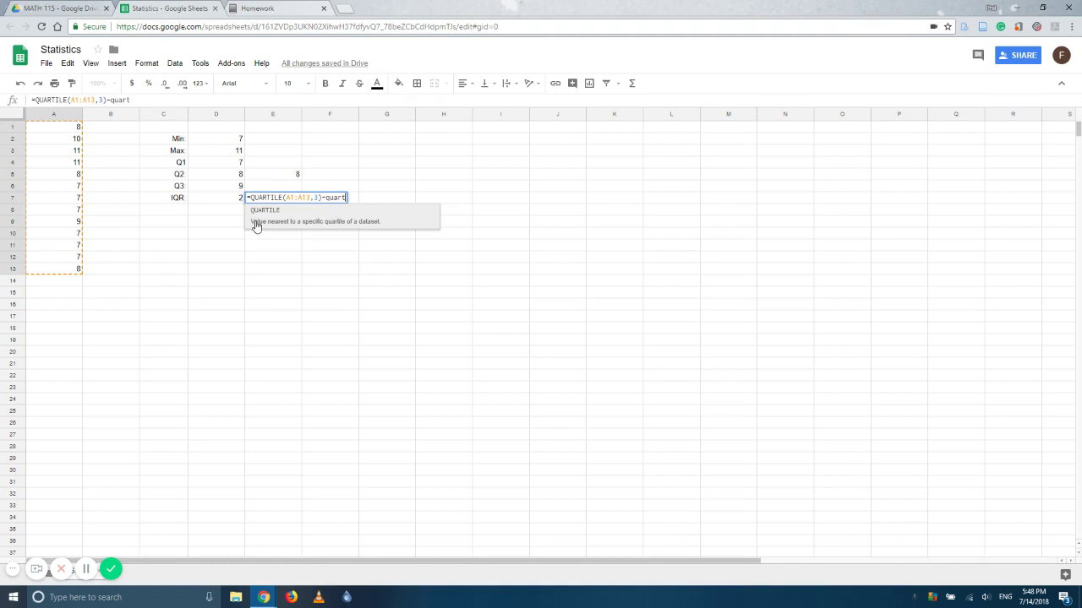
left_click(253, 223)
left_click_drag(42, 129, 52, 207)
left_click_drag(49, 264, 52, 275)
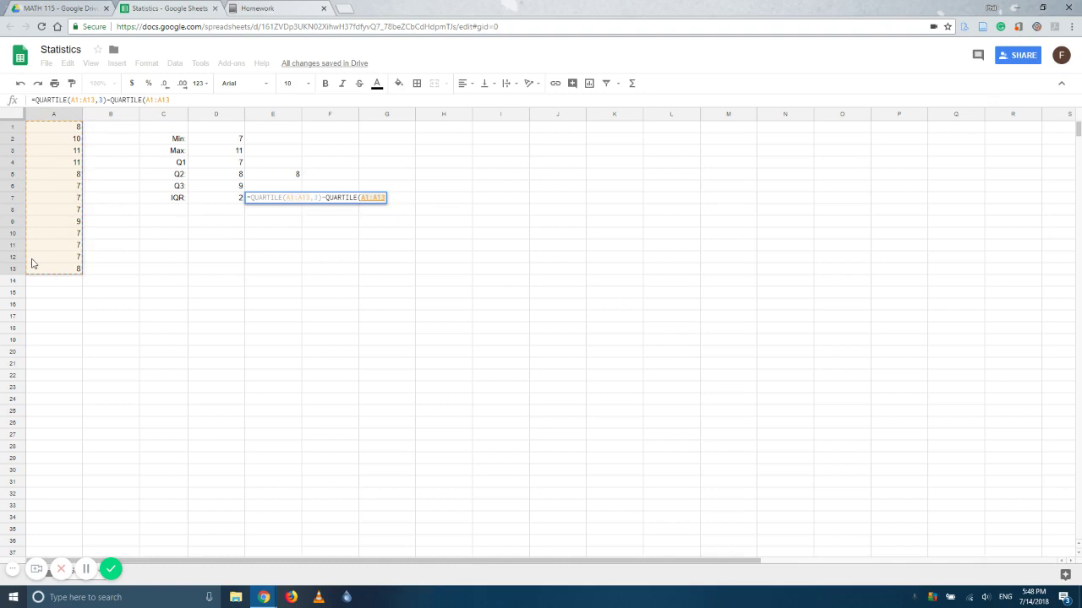
type(",1")
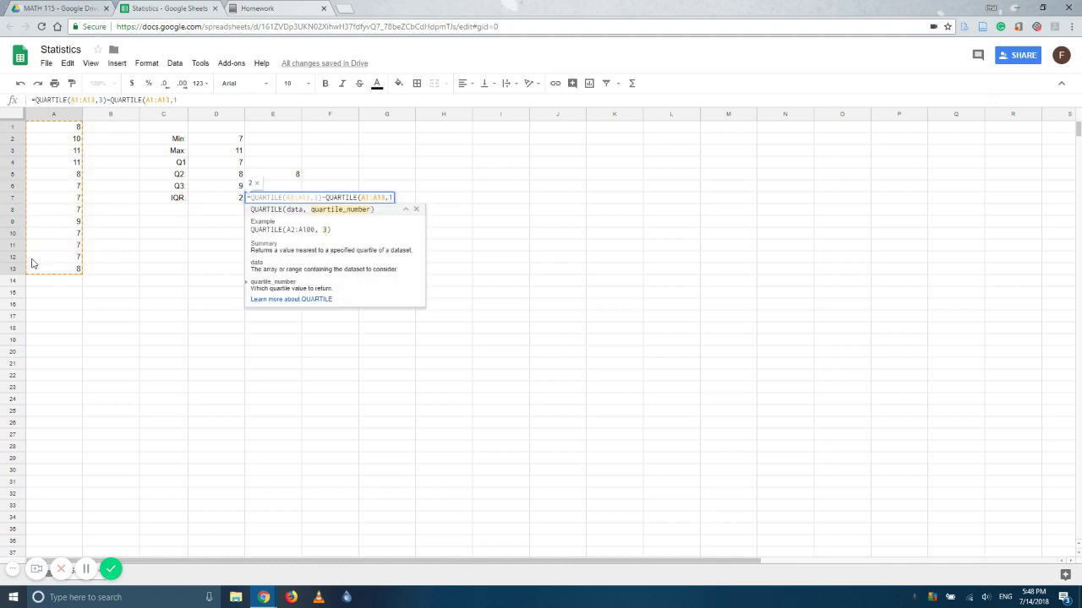
type(")")
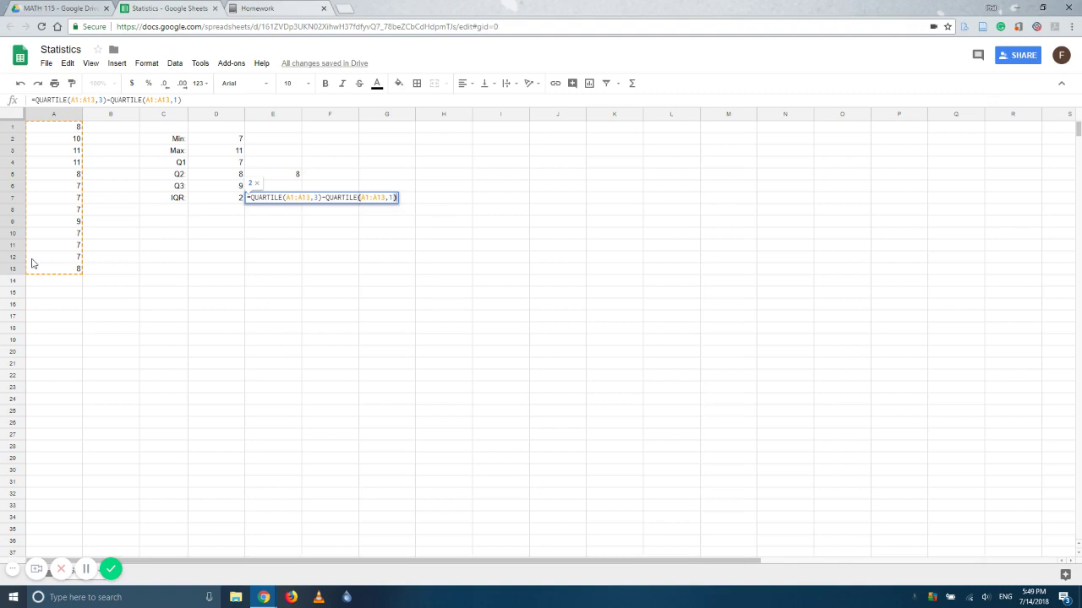
key("Return")
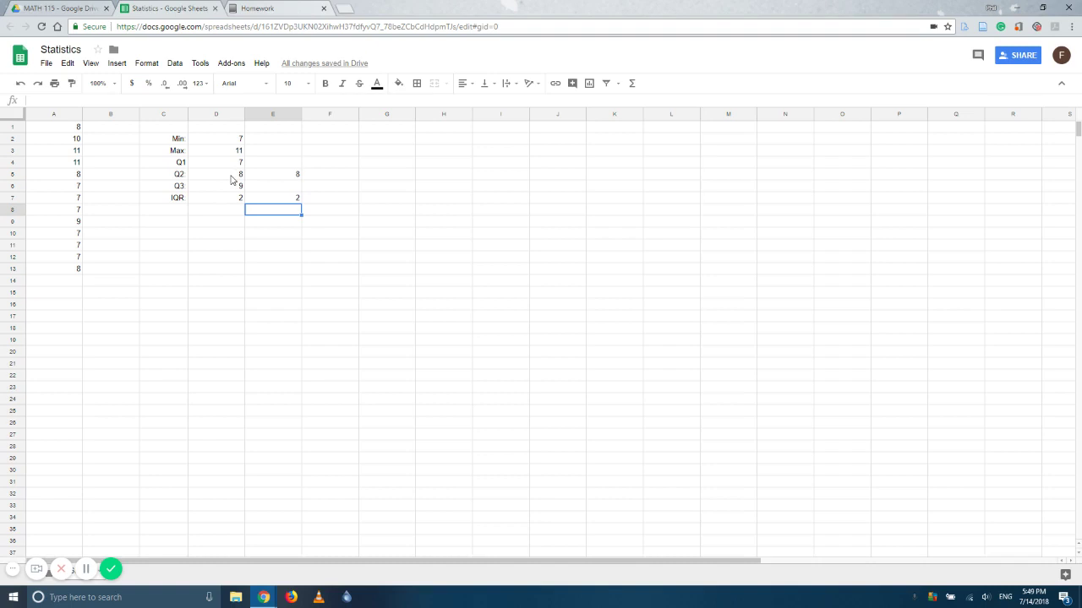
Review the alternative formulas for Q2 in cells D5 and E5 and for the IQR in cells D7 and E7
left_click(228, 174)
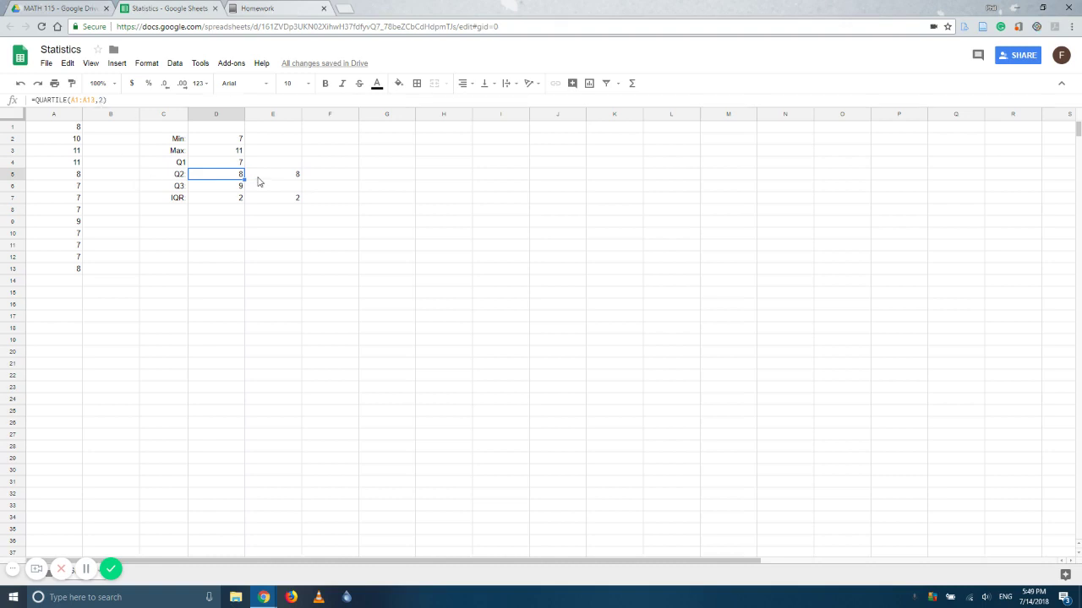
key("Right")
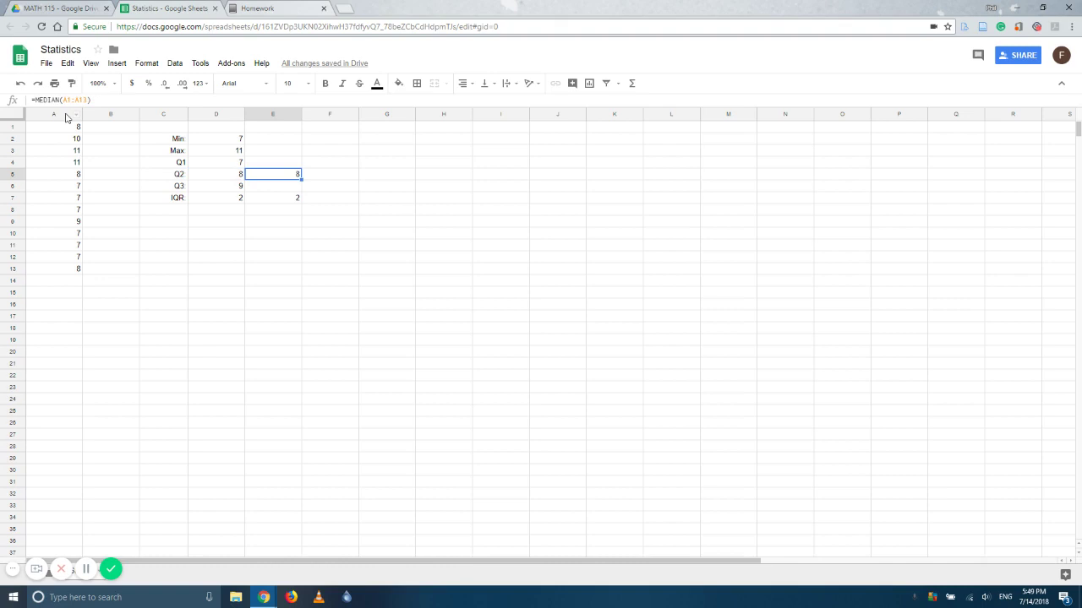
left_click(221, 201)
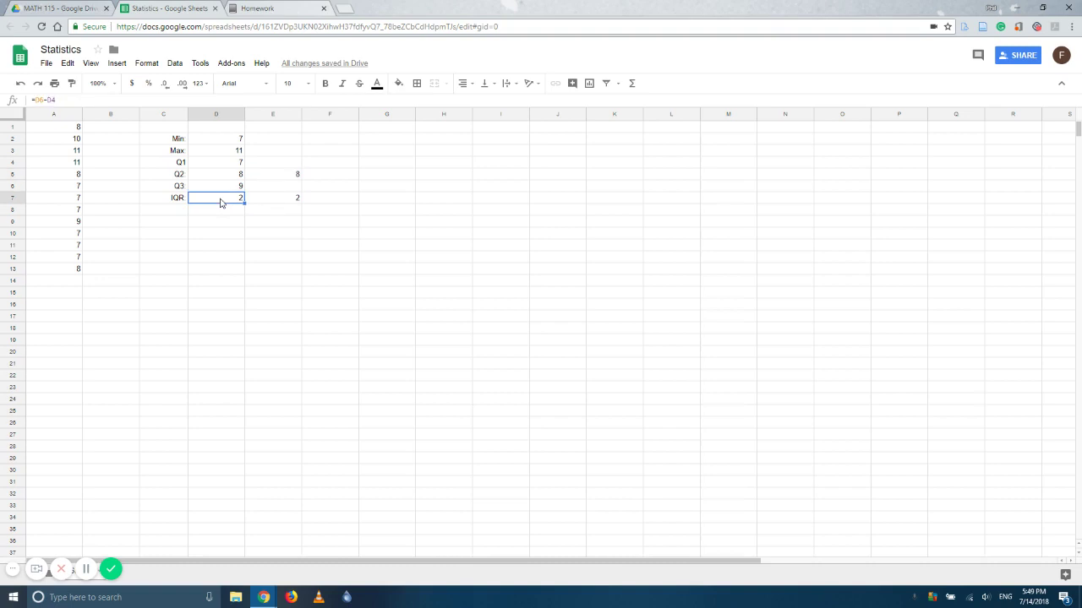
left_click(272, 200)
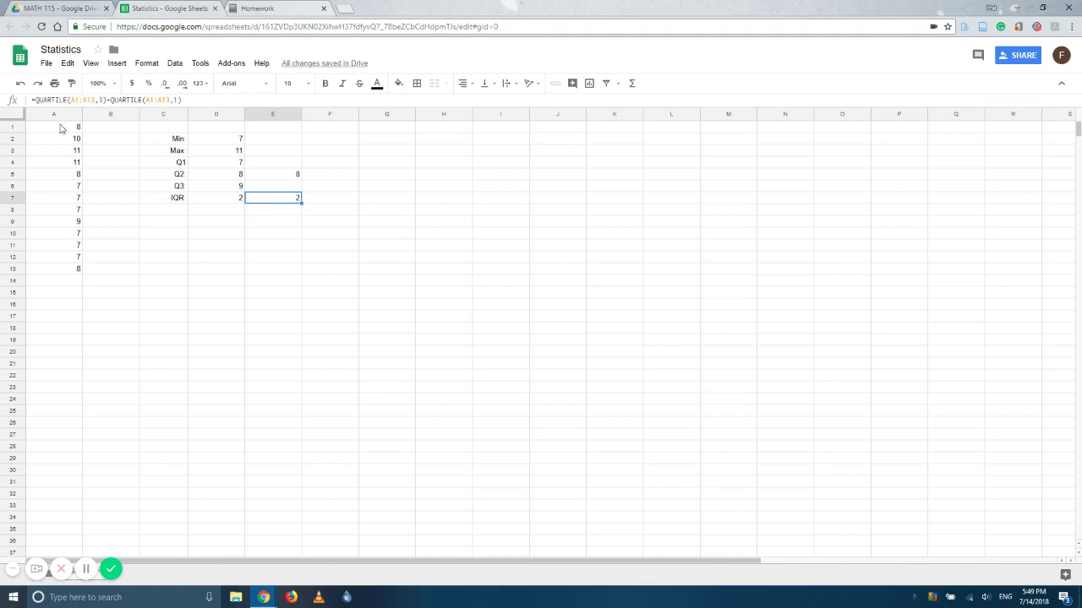